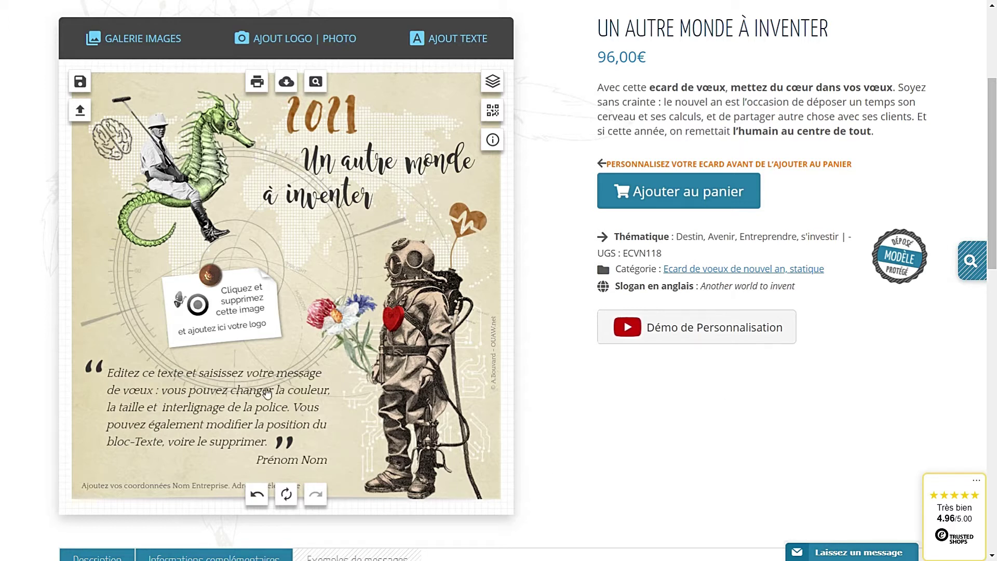
Delete the 'Cliquez et supprimez cette image' logo placeholder from the pinned note
click(229, 305)
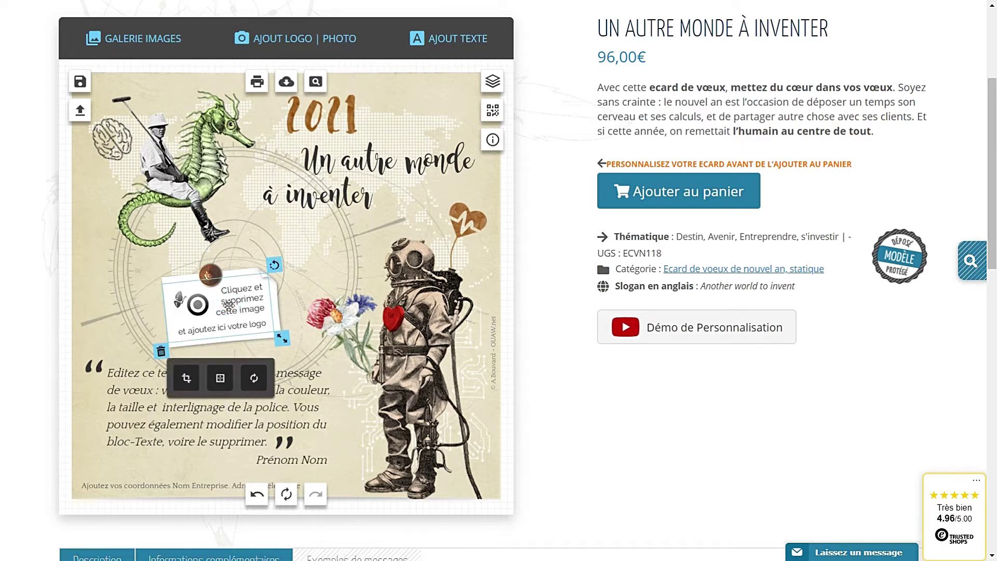
click(153, 404)
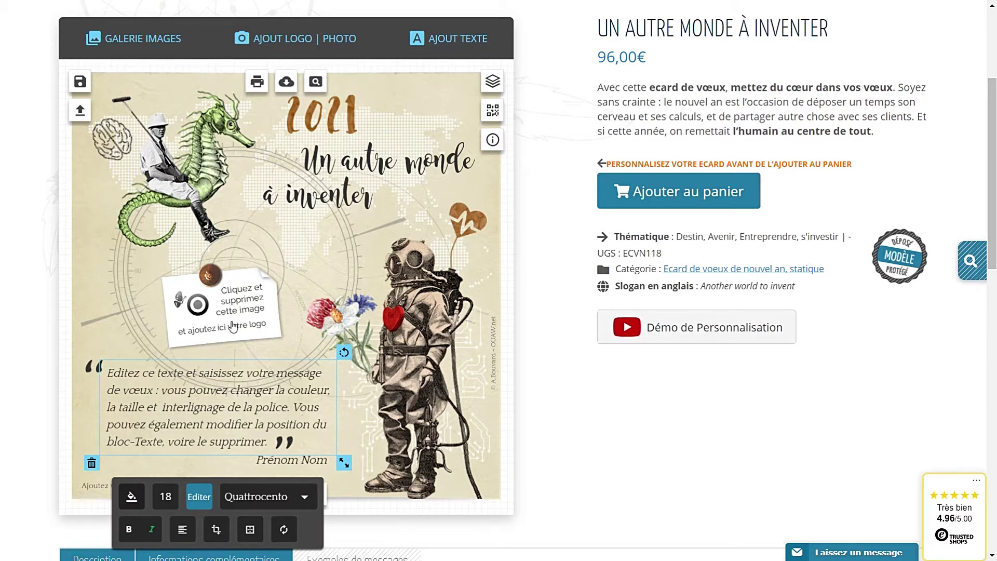
click(222, 307)
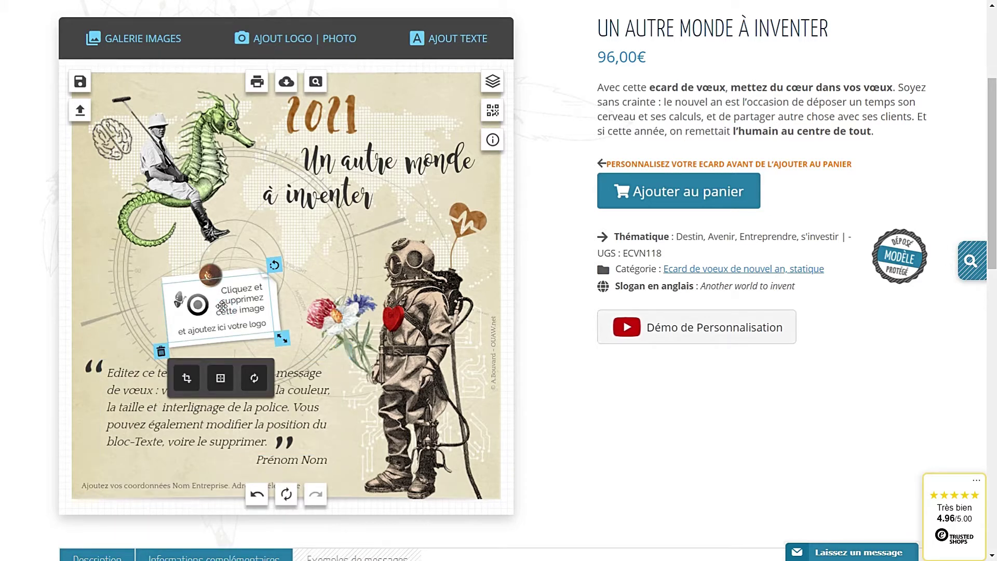
click(161, 353)
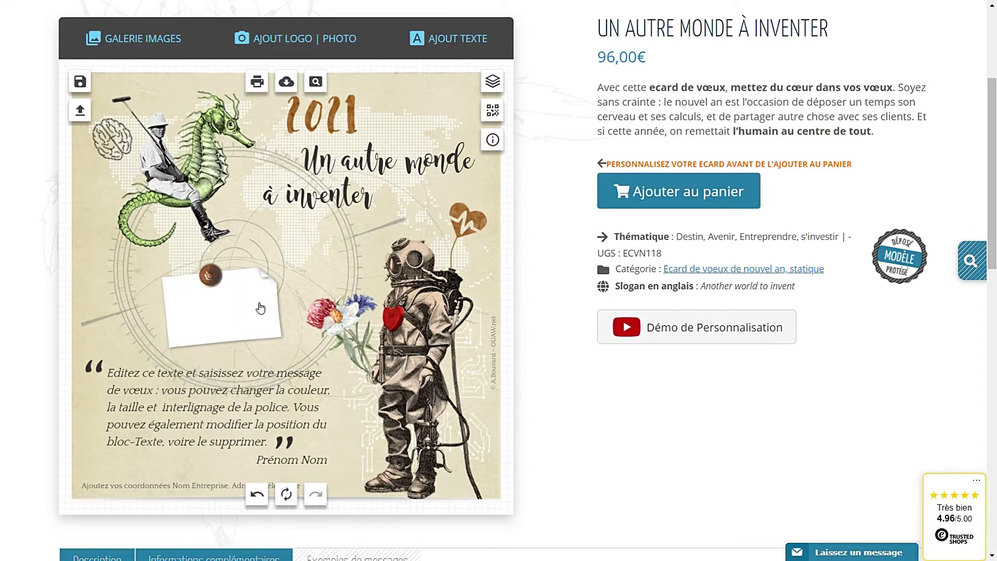
Upload print-et-web.jpg and drag the Print & Web logo onto the white pinned note
click(295, 48)
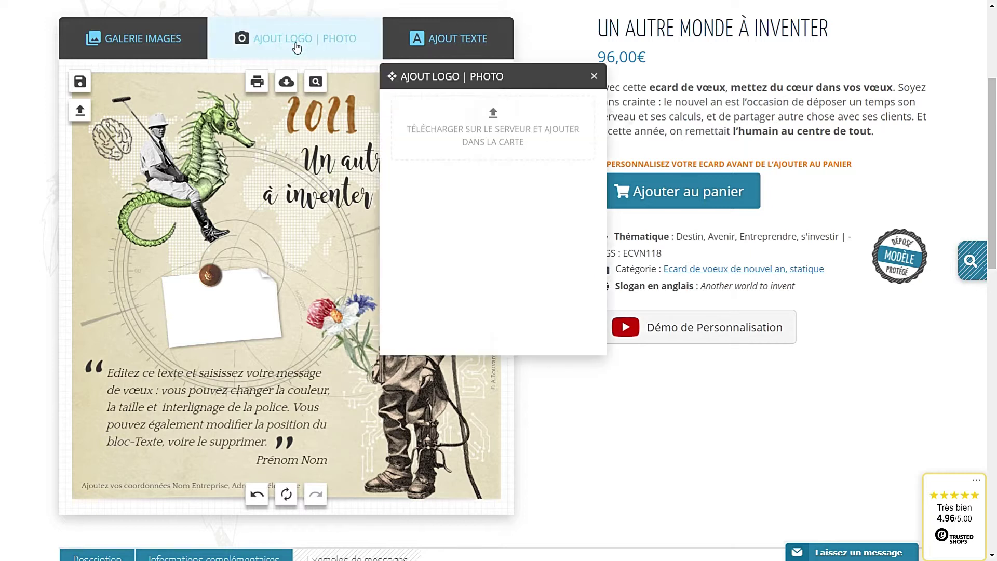
click(491, 115)
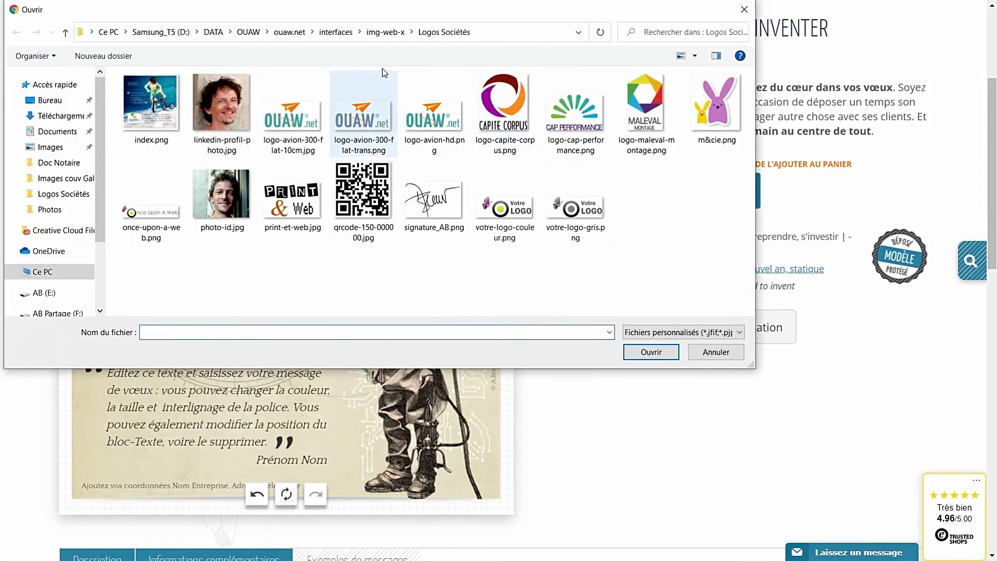
click(332, 244)
click(675, 402)
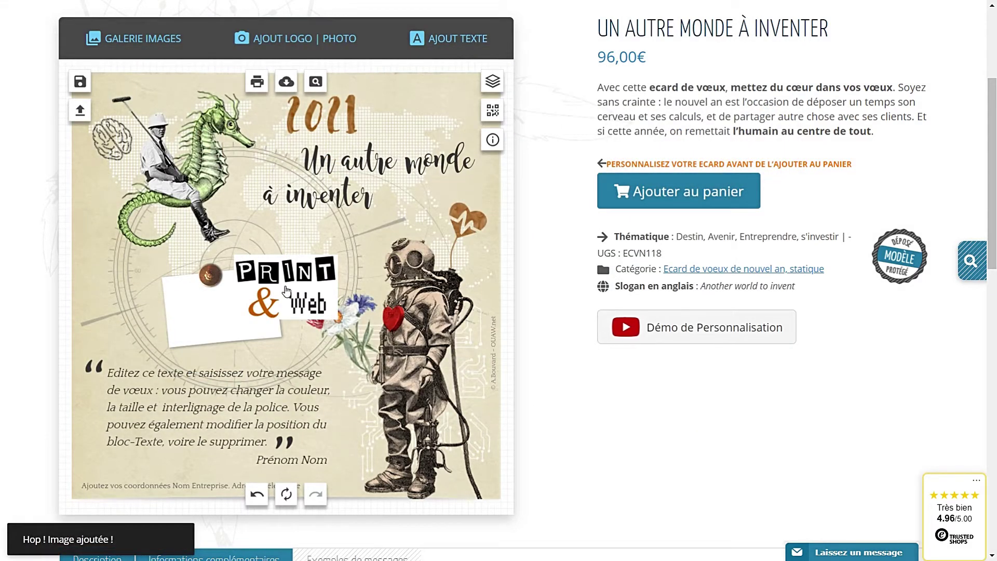
click(293, 287)
drag(292, 287, 221, 304)
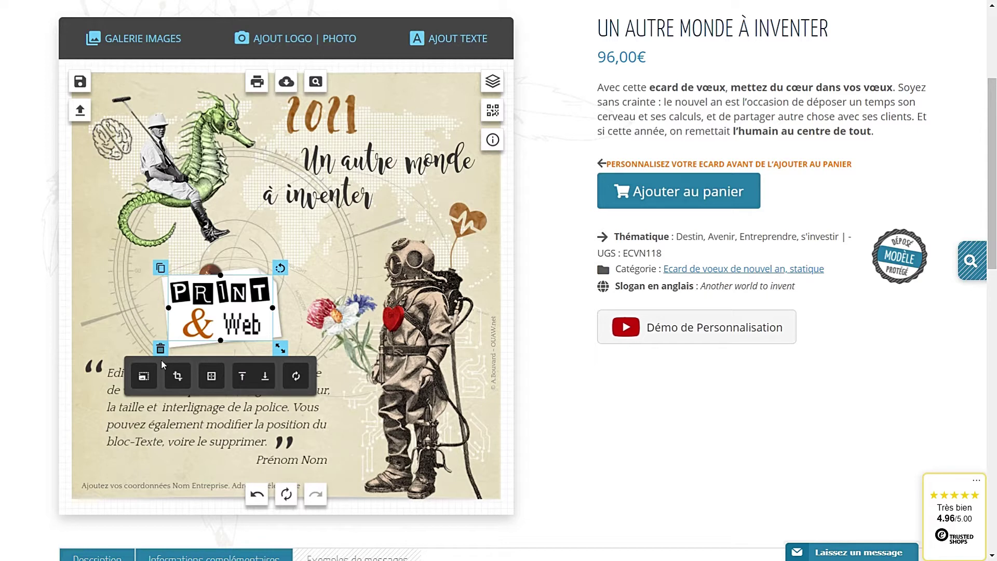
Send the Print & Web logo behind the pin, then tilt and shrink it slightly
click(265, 378)
click(265, 377)
click(265, 378)
drag(231, 323, 234, 321)
click(235, 295)
drag(274, 265, 268, 262)
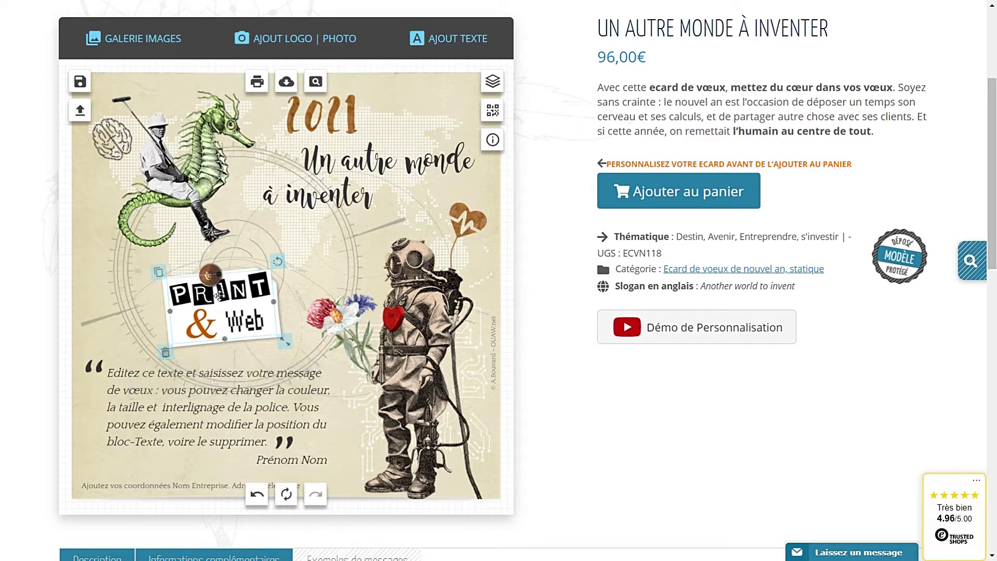
drag(275, 336, 268, 331)
Delete the Print & Web logo and bring up the Logos Sociétés folder for another upload
click(227, 314)
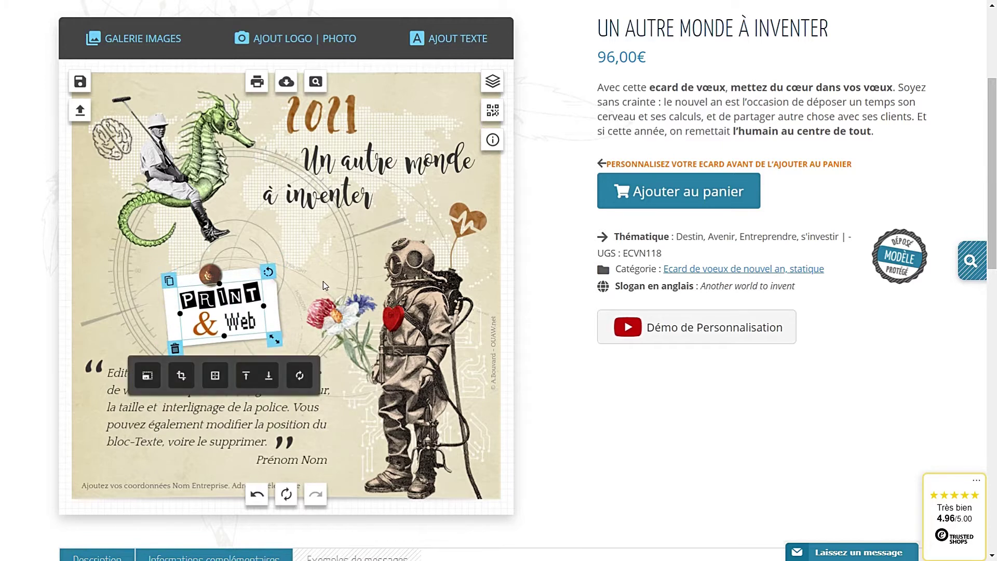
click(240, 296)
click(175, 349)
click(287, 40)
click(494, 113)
Upload logo-capite-corpus.png, then tilt the white note paper and move the pin up slightly
click(540, 156)
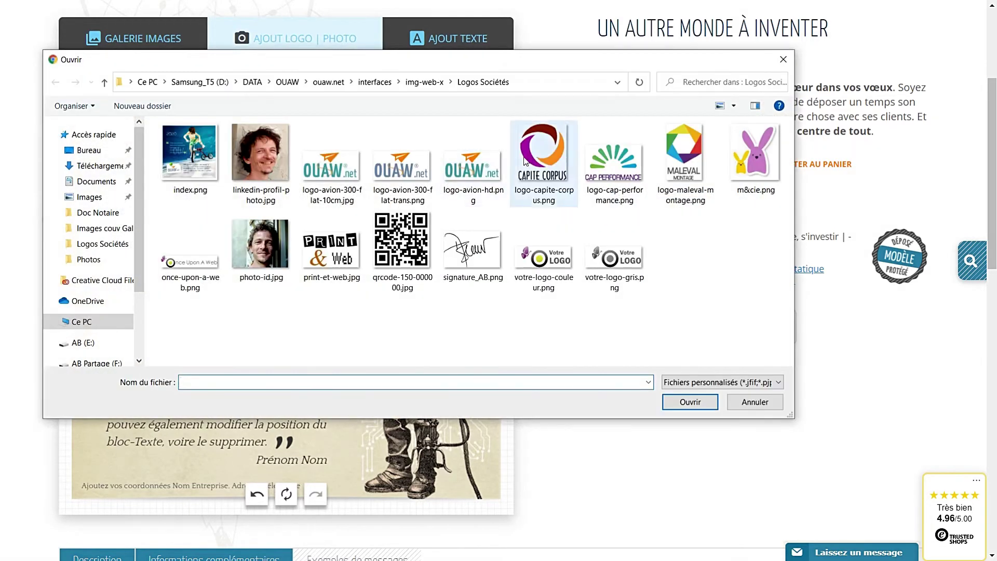
double_click(541, 156)
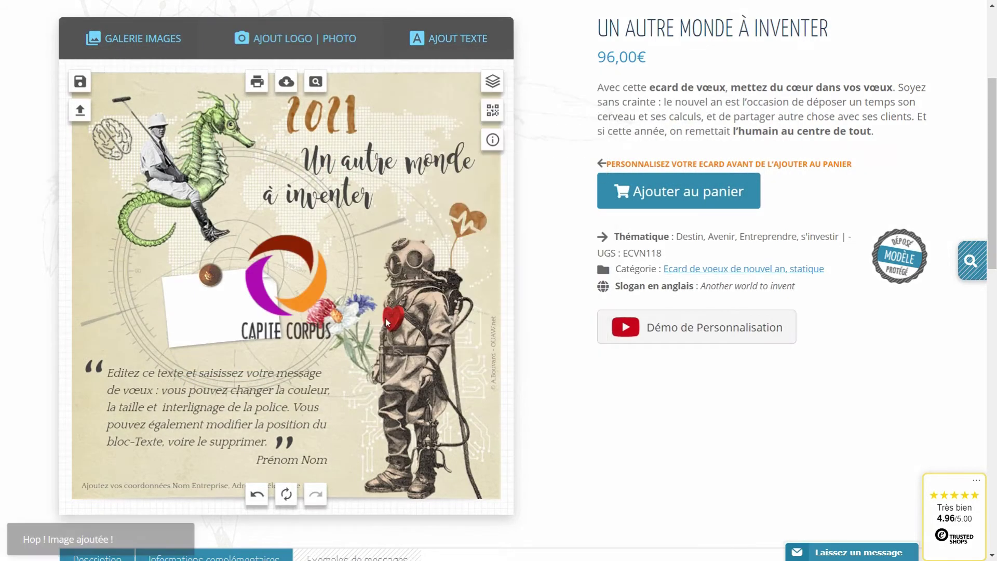
drag(258, 319, 340, 300)
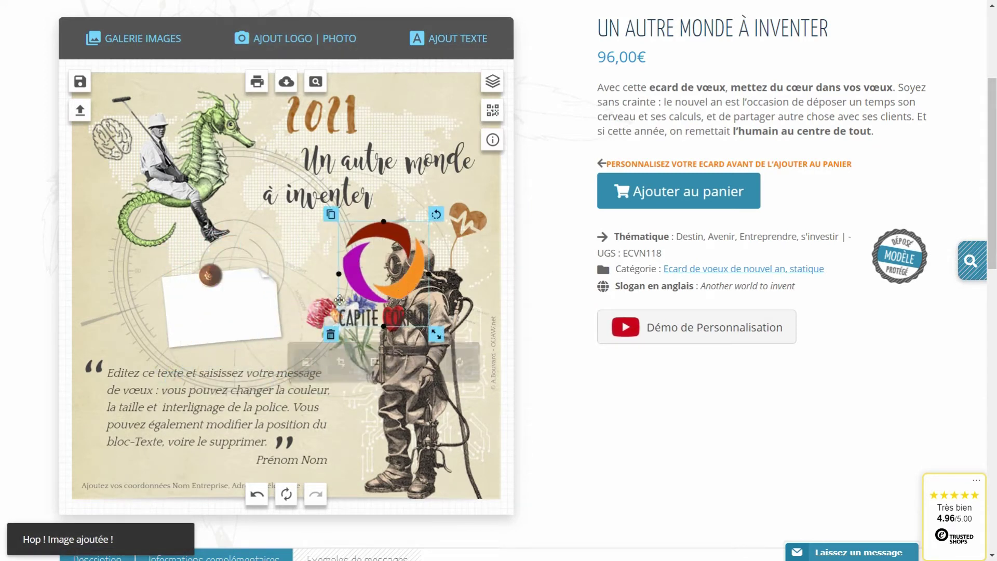
click(262, 307)
drag(281, 258, 172, 245)
click(210, 283)
drag(210, 283, 216, 263)
Place the Capite Corpus logo under the pin, tilted and shrunk, and remove the white paper behind it
click(364, 287)
drag(363, 286, 210, 318)
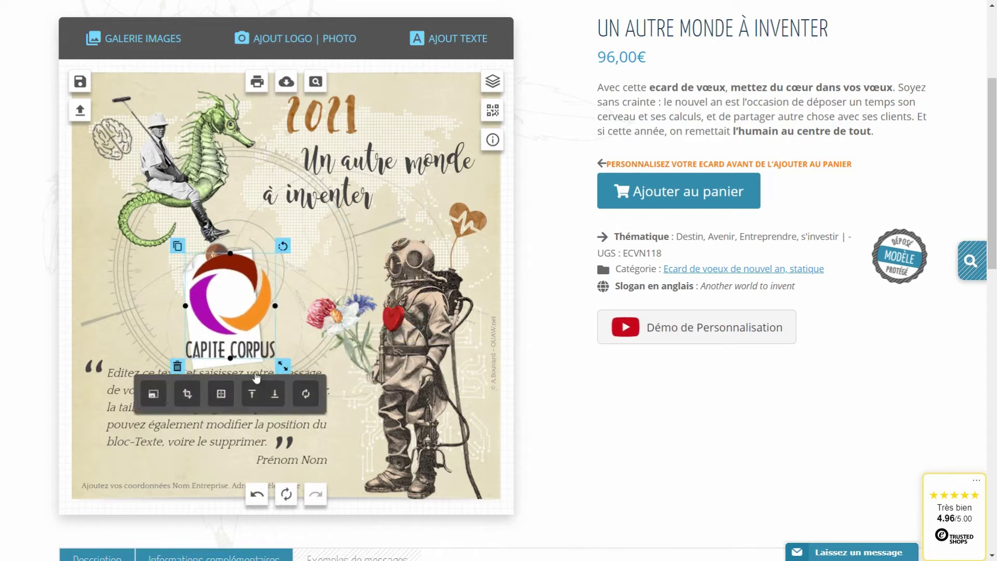
click(275, 393)
drag(282, 246, 276, 241)
drag(287, 359, 275, 347)
drag(219, 319, 214, 330)
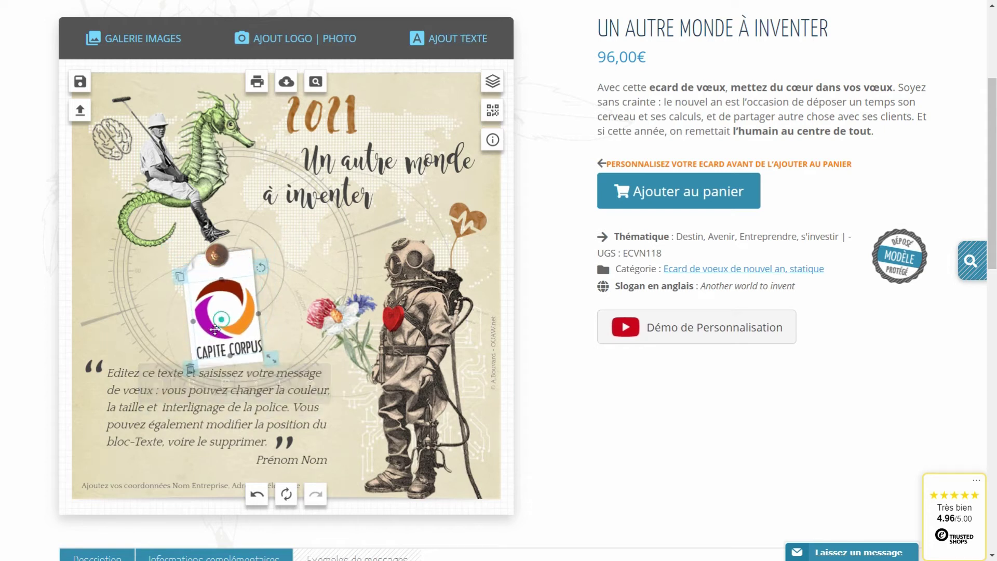
click(245, 264)
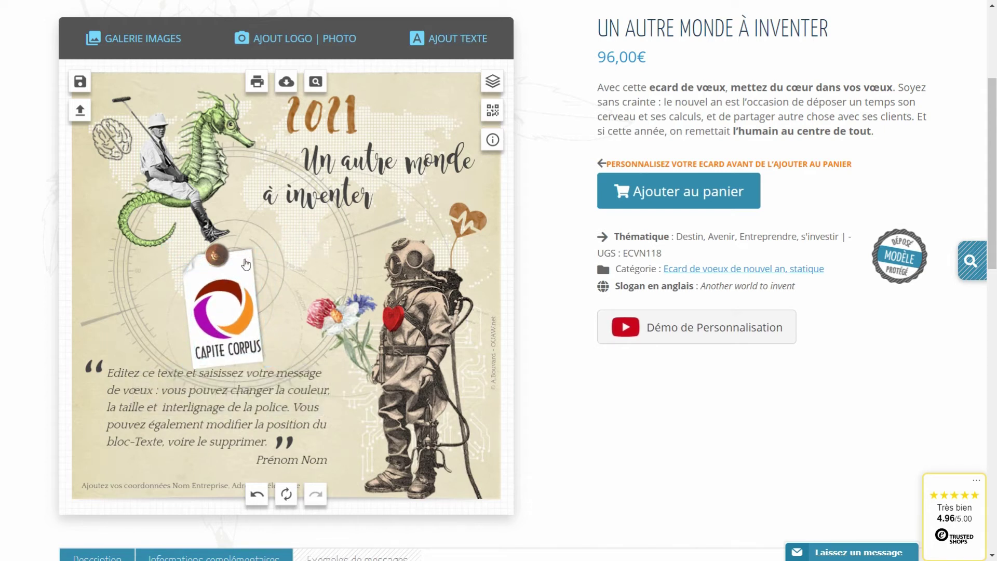
click(246, 264)
click(275, 371)
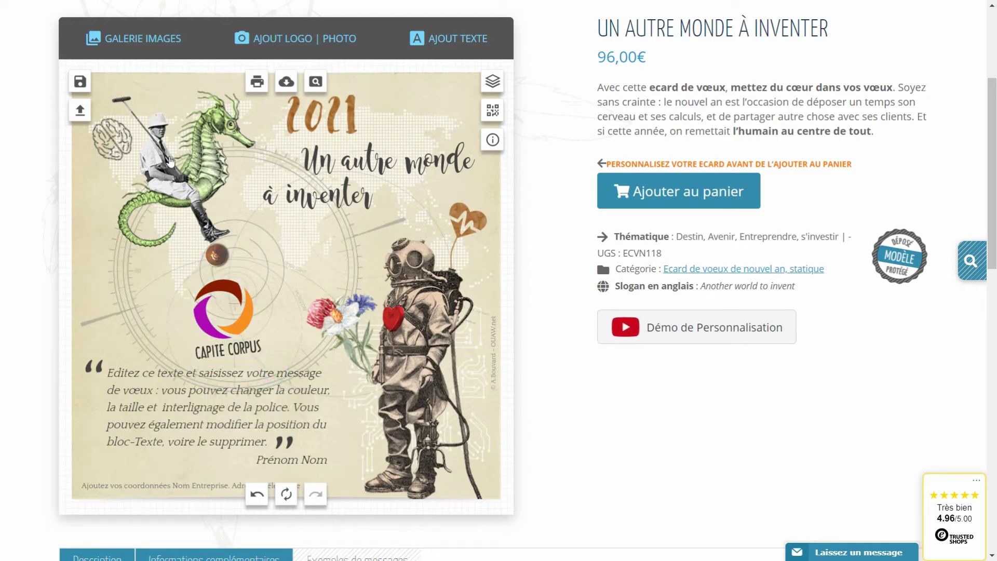
Add a blank Stickers Post-it note near the logo, tilt it, and send it behind the pin and logo
click(126, 41)
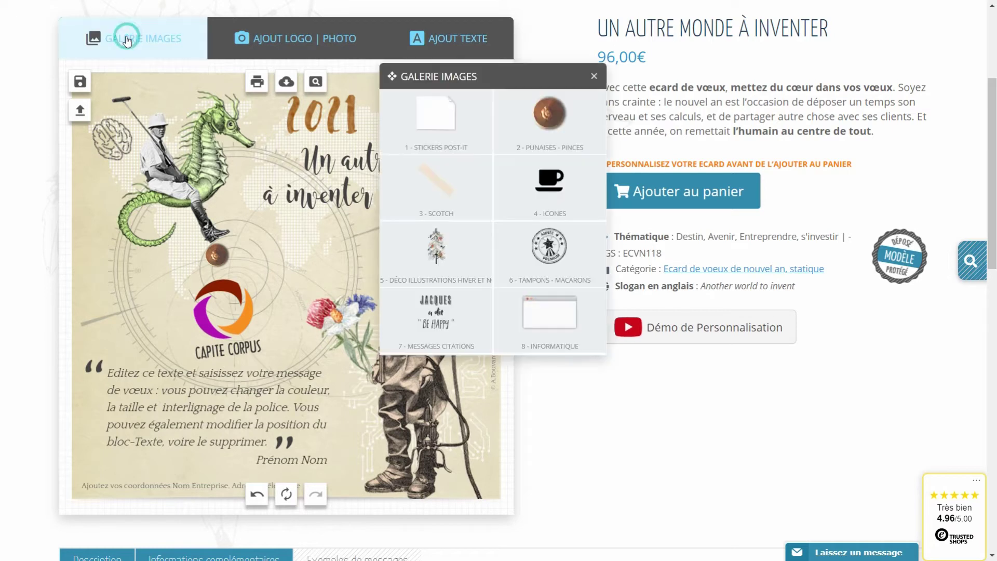
click(440, 125)
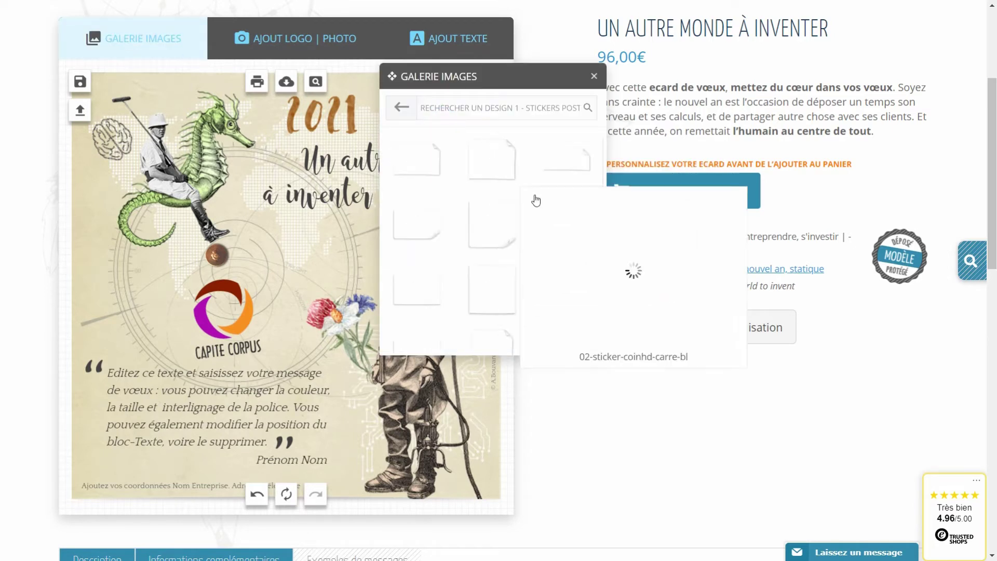
click(566, 164)
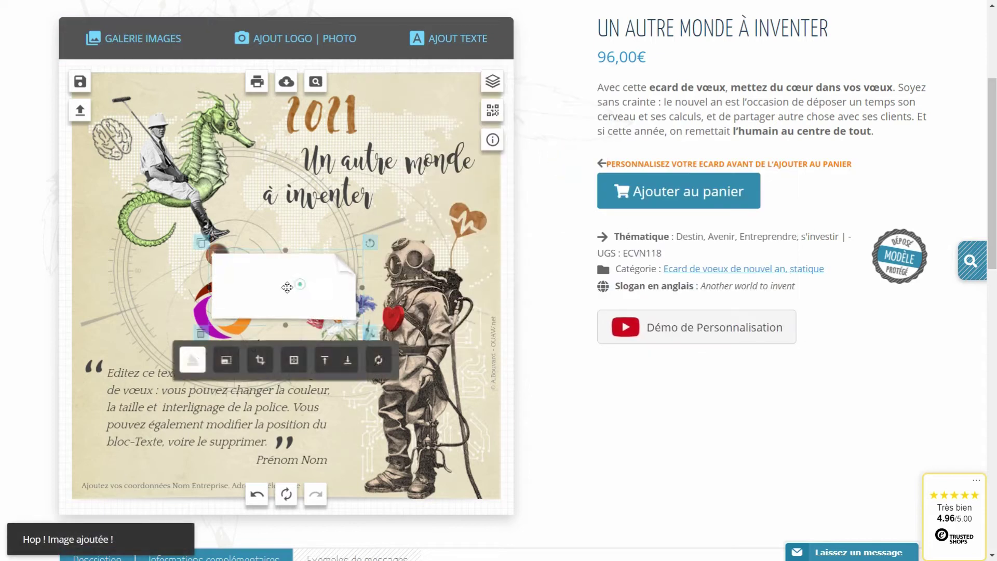
drag(285, 285, 236, 313)
drag(316, 261, 179, 251)
click(237, 369)
drag(236, 363, 223, 355)
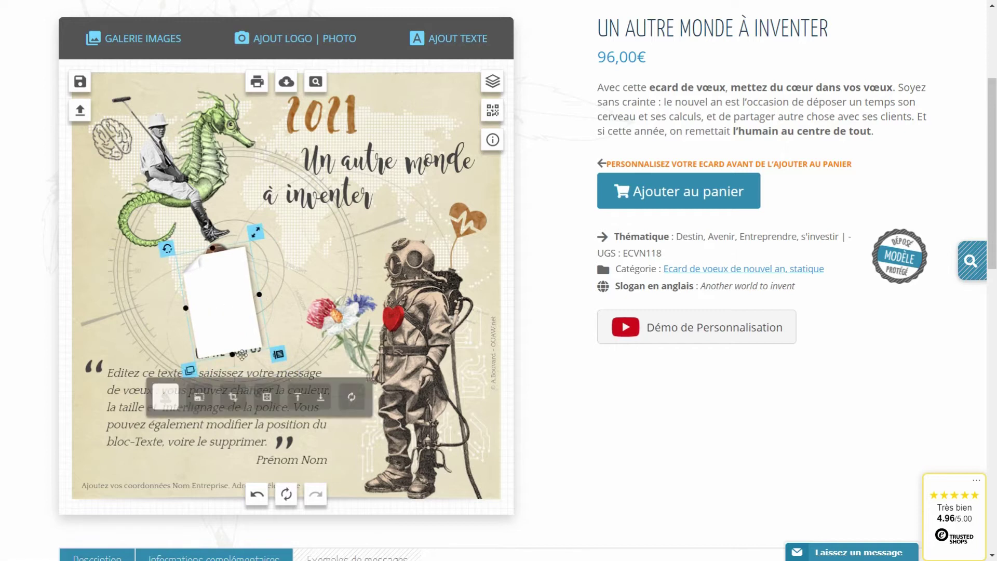
click(322, 400)
click(322, 400)
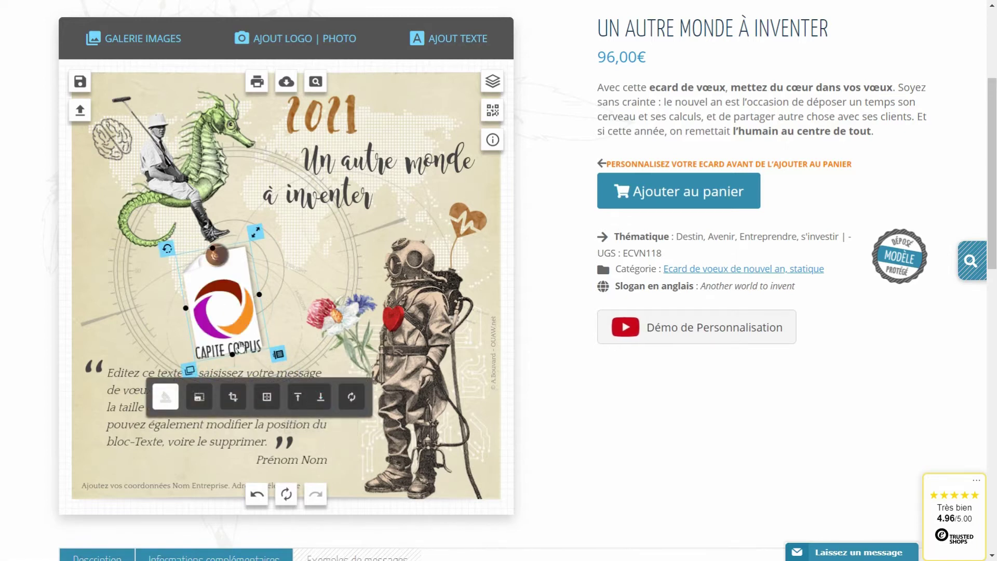
Move the Capite Corpus logo off the sticker, then delete the white sticker and the brown pin
click(237, 328)
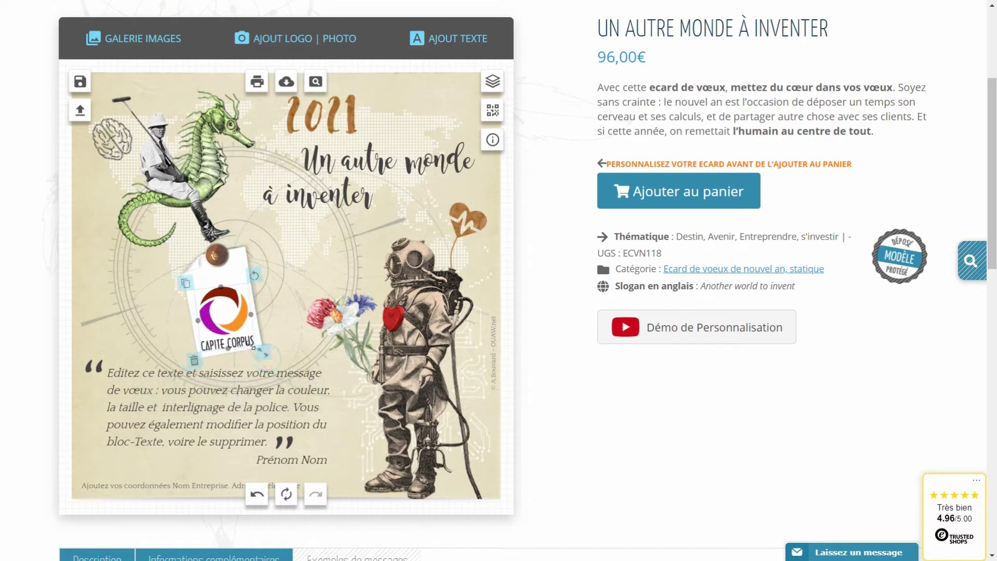
click(276, 325)
drag(224, 333, 297, 294)
click(221, 293)
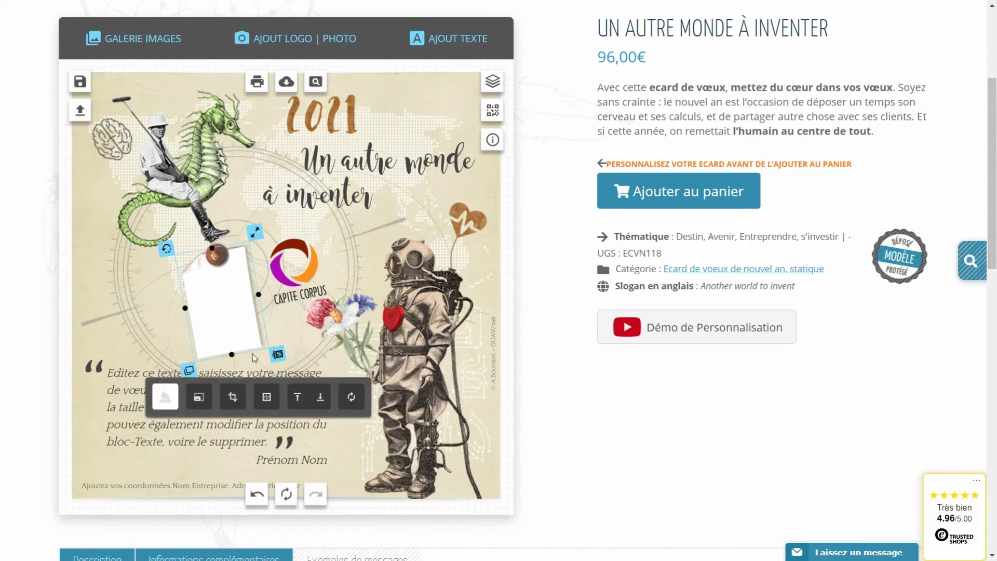
click(219, 257)
click(219, 255)
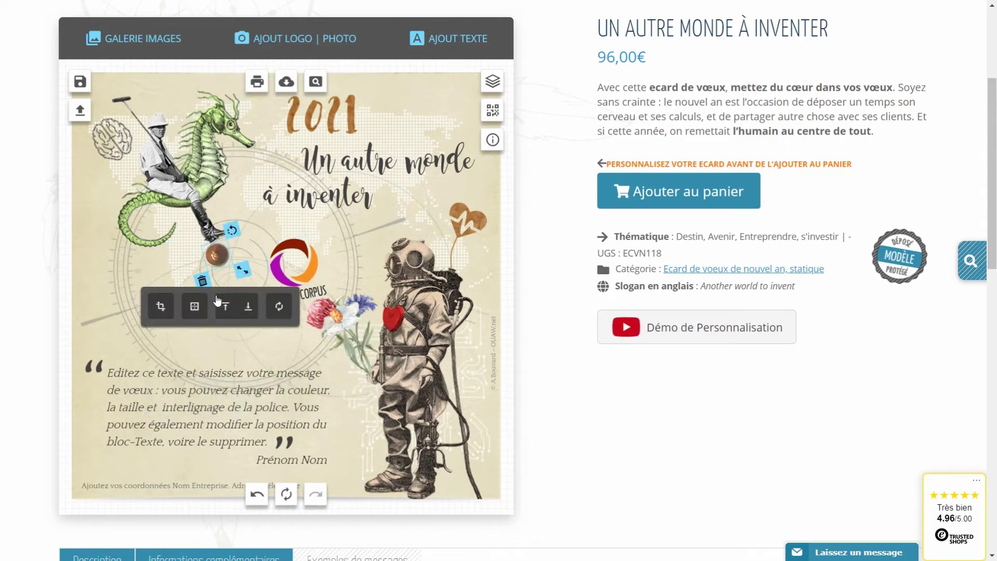
click(202, 282)
Reposition the Capite Corpus logo, straighten it upright and enlarge it slightly
drag(280, 278, 258, 251)
drag(258, 334, 264, 340)
click(297, 261)
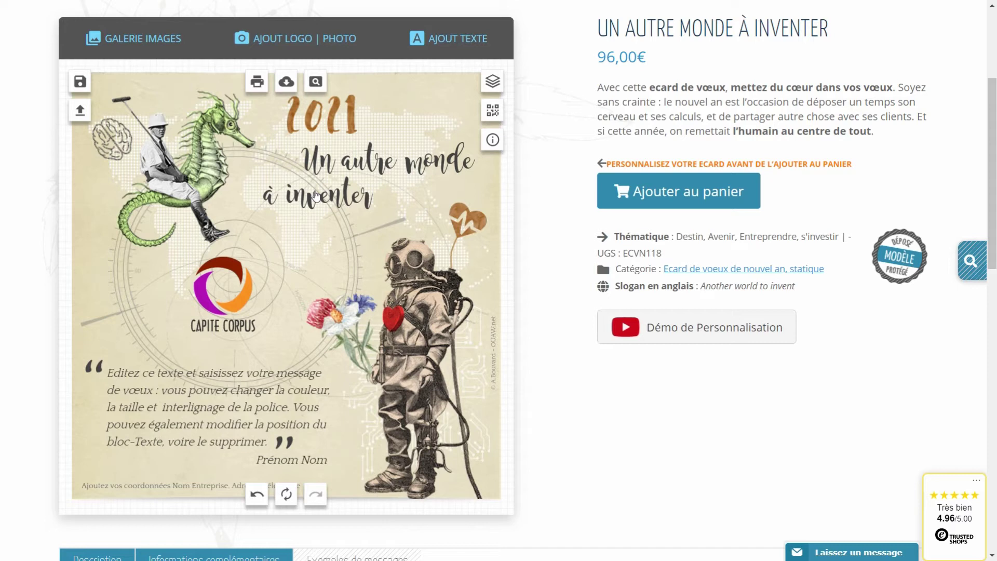
Upload logo-avion-300-flat-10cm.jpg and select the new OUAW.net logo on the card
click(289, 41)
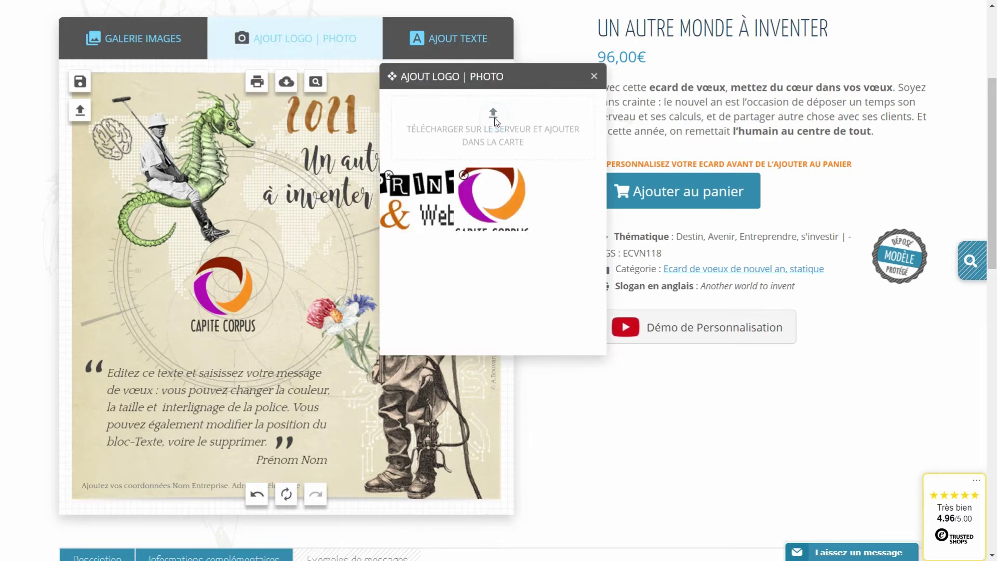
click(495, 120)
click(340, 177)
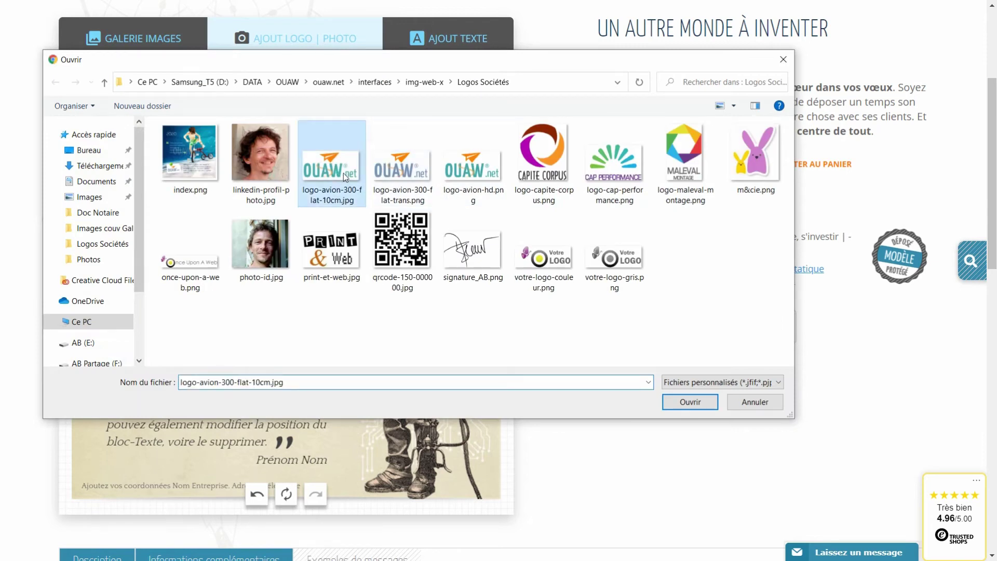
click(681, 399)
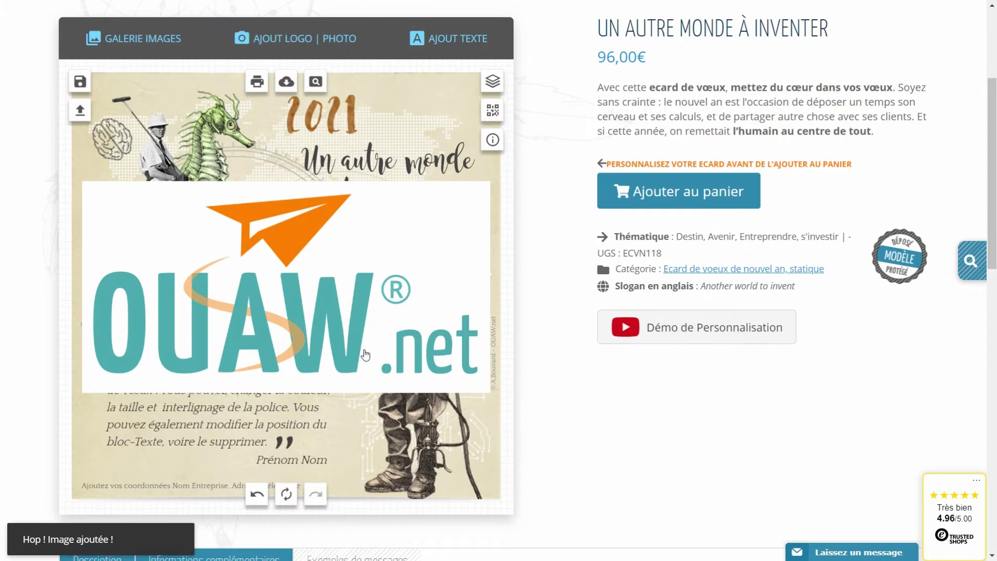
click(322, 342)
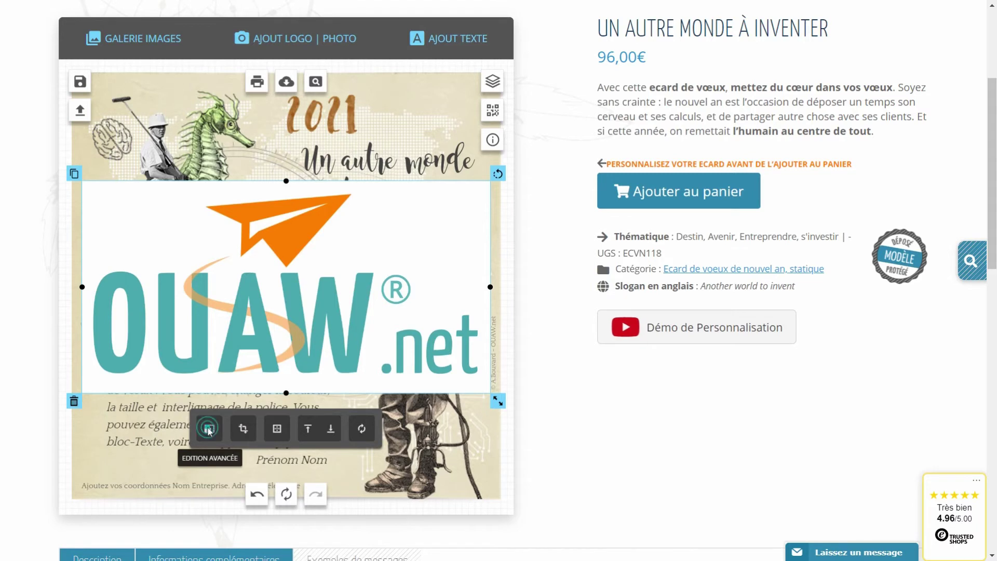
click(207, 429)
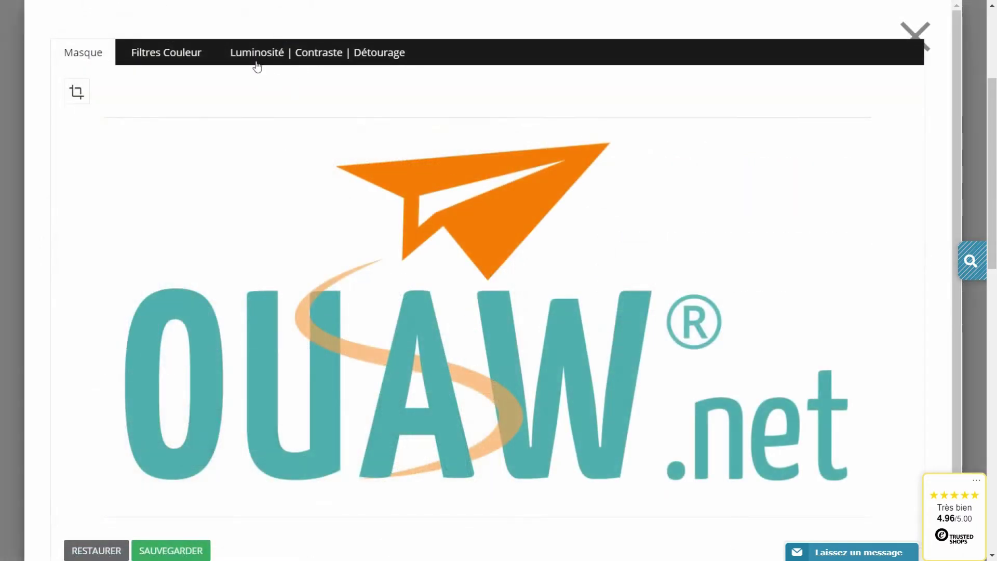
Remove the OUAW logo's white background with Détourage at 0.10 transparency, save, then delete the logo
click(302, 60)
click(291, 91)
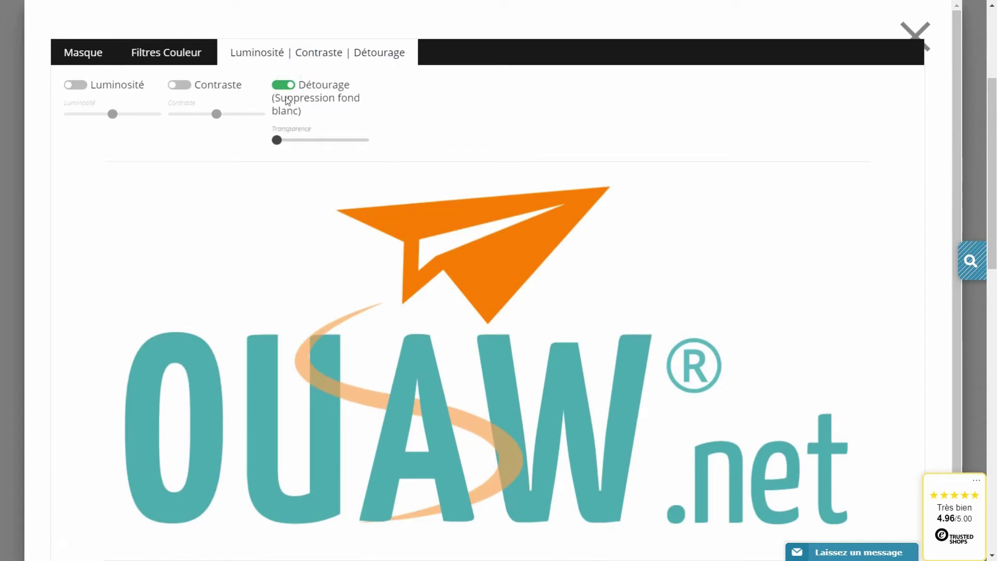
mouse_move(277, 141)
mouse_down()
mouse_move(333, 146)
mouse_move(285, 146)
mouse_up()
scroll(278, 392, down, 2)
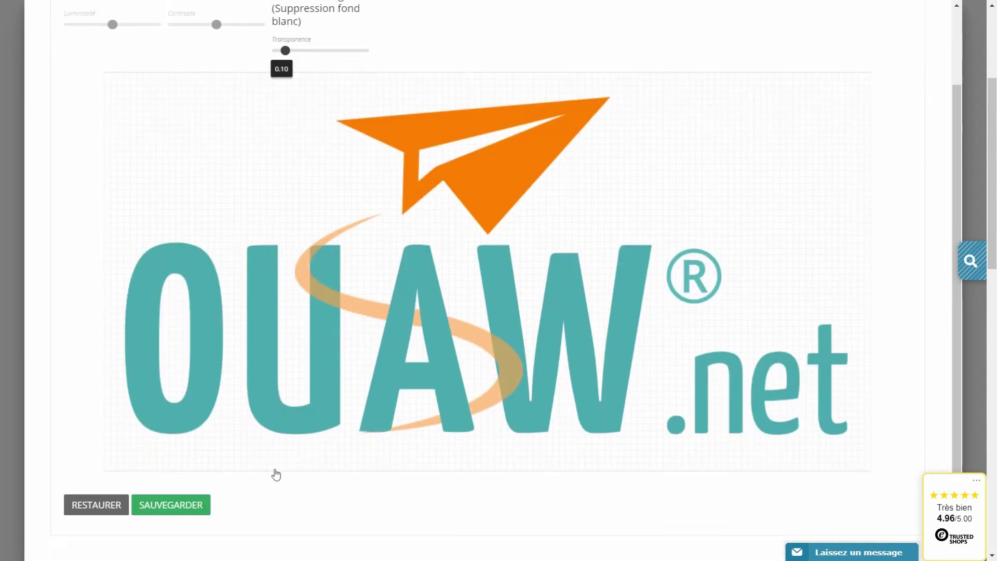
click(172, 506)
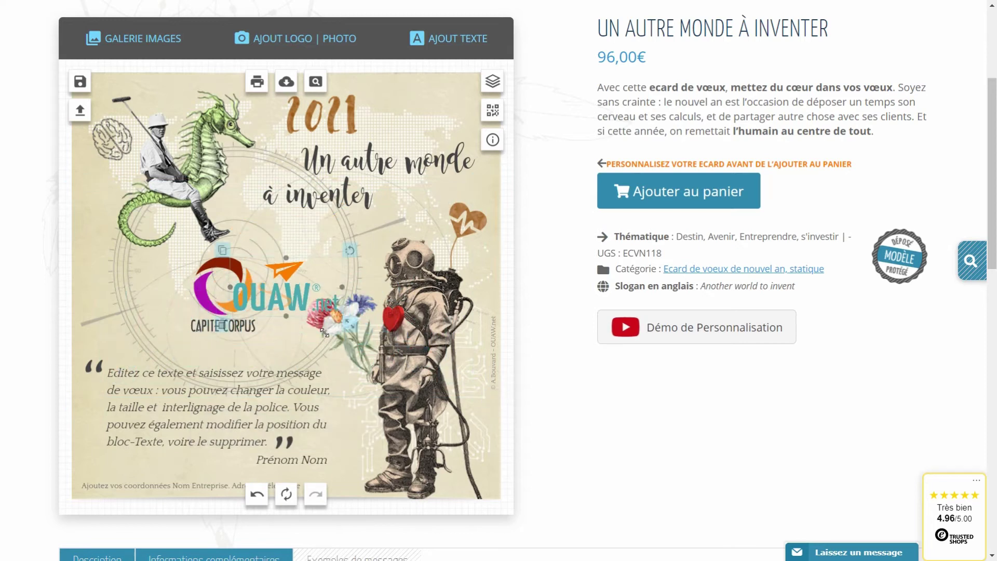
drag(268, 320, 155, 324)
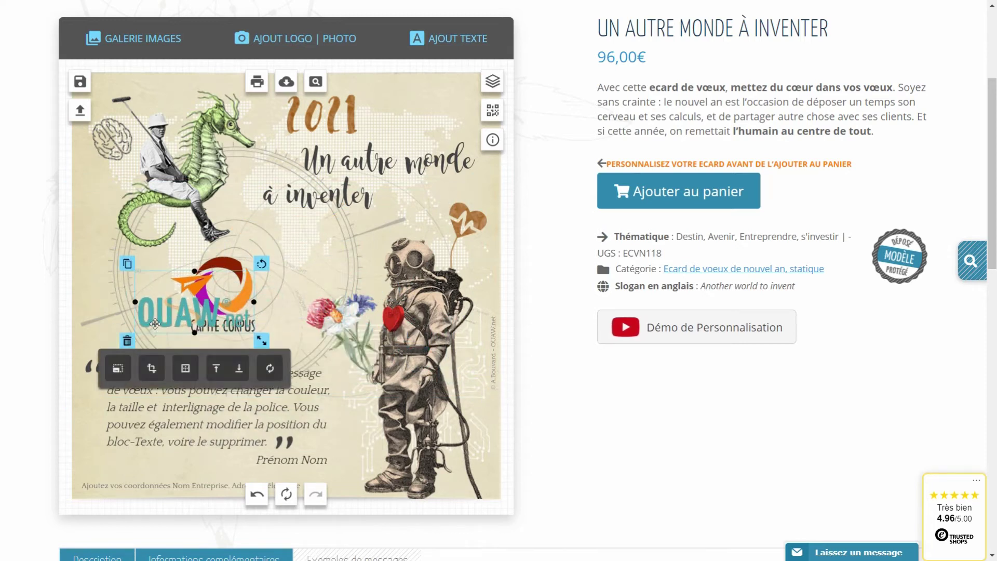
click(127, 342)
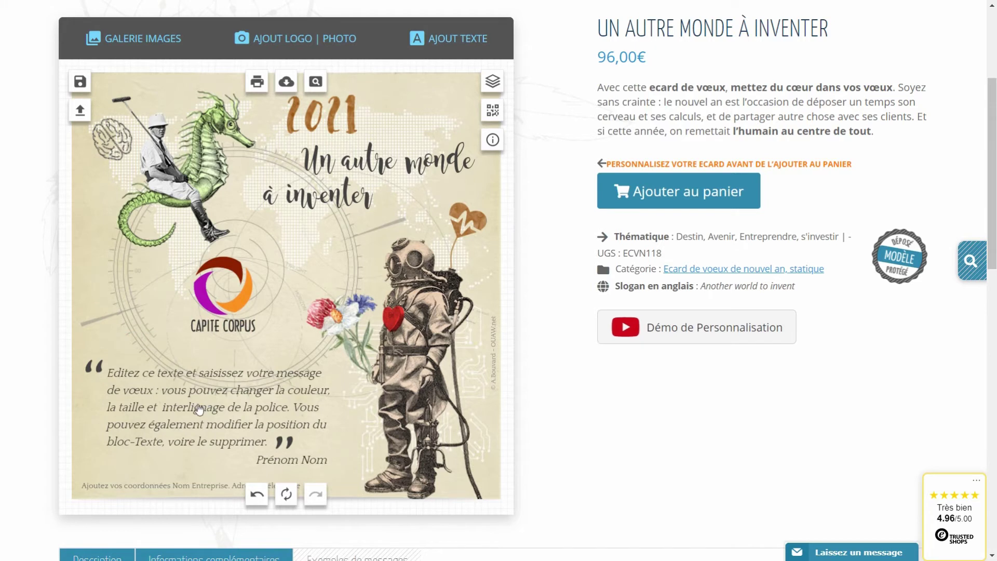
Replace the wish with 'Je vous souhaite une belle année 2021' / 'pleine de projets et de satisfactions' on two lines
click(196, 402)
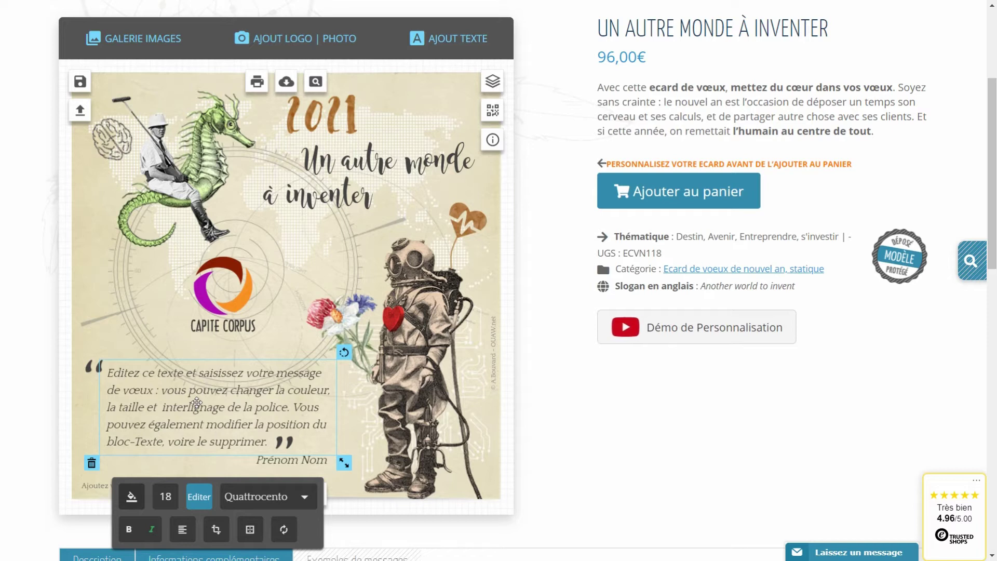
double_click(196, 403)
drag(267, 445, 70, 374)
text(Je)
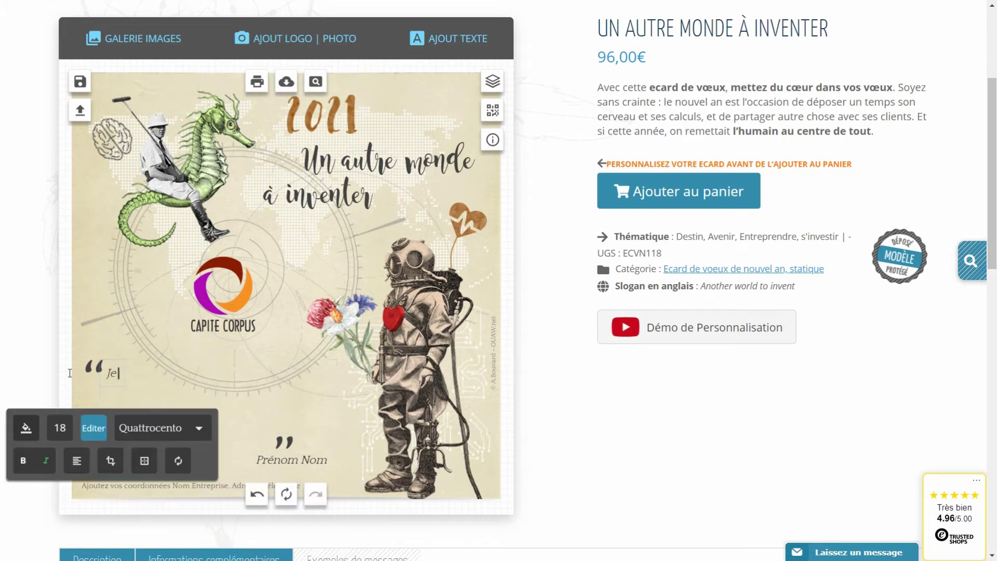
text( vous souhaite une belle année 2021)
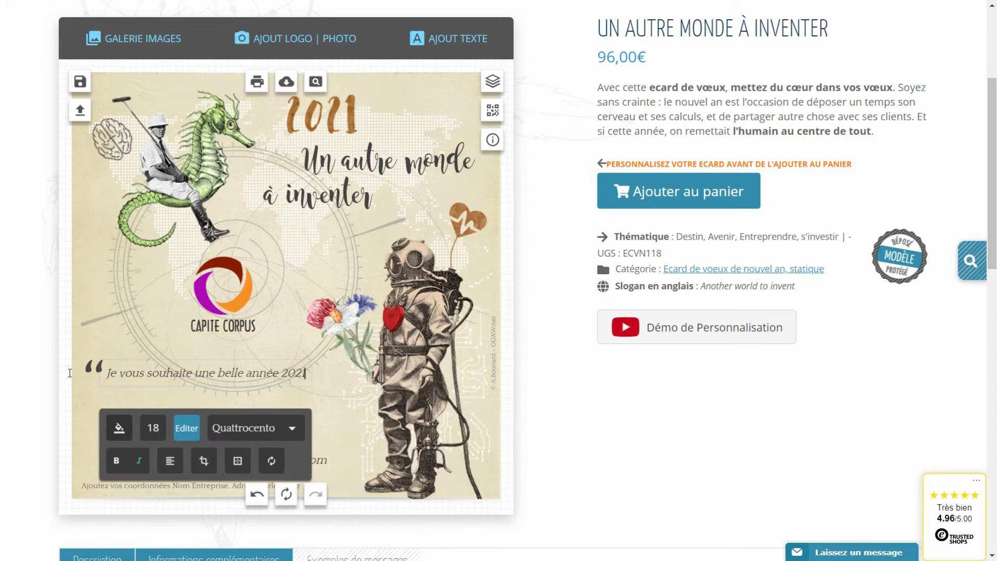
key(Return)
text(pleine de p)
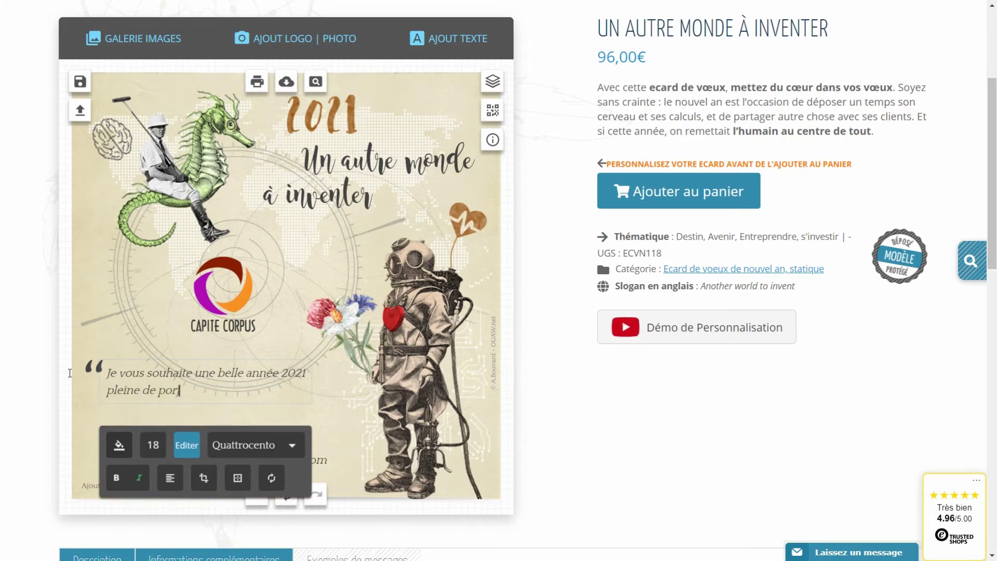
text(rojets et de satisfactions)
click(546, 339)
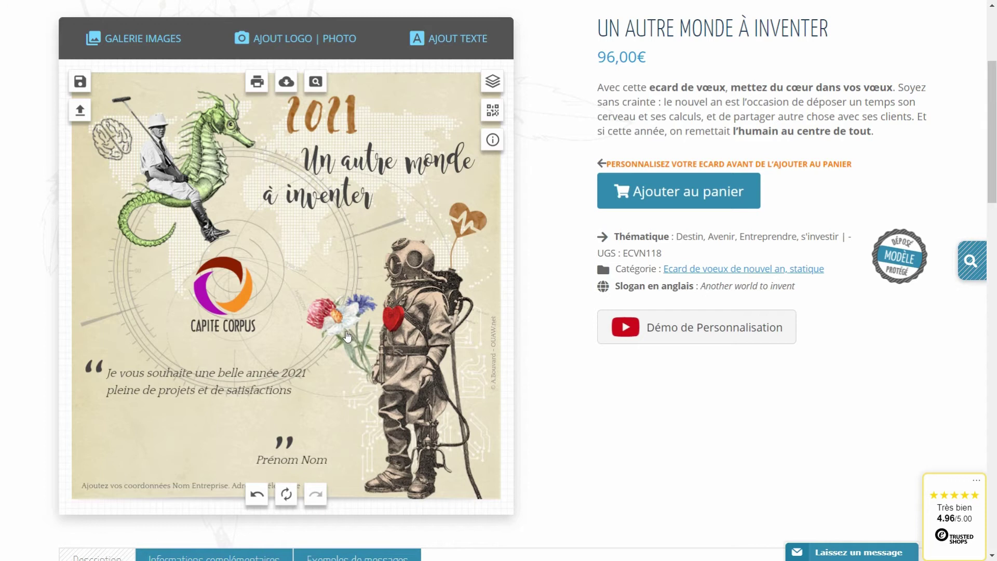
scroll(348, 337, down, 1)
Select the third sample message in Exemples de messages
click(346, 488)
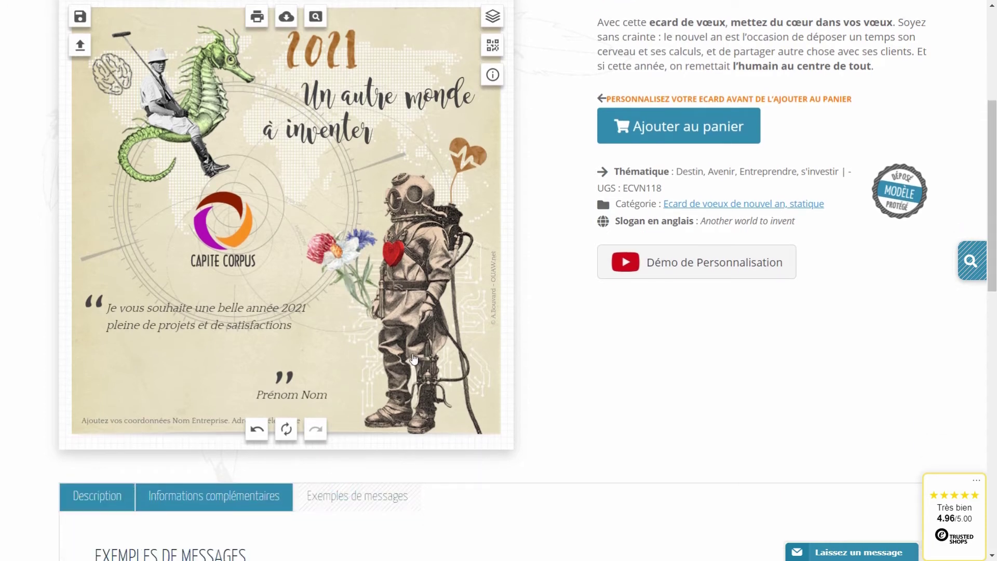
scroll(417, 357, down, 3)
drag(680, 444, 578, 398)
key(ctrl+c)
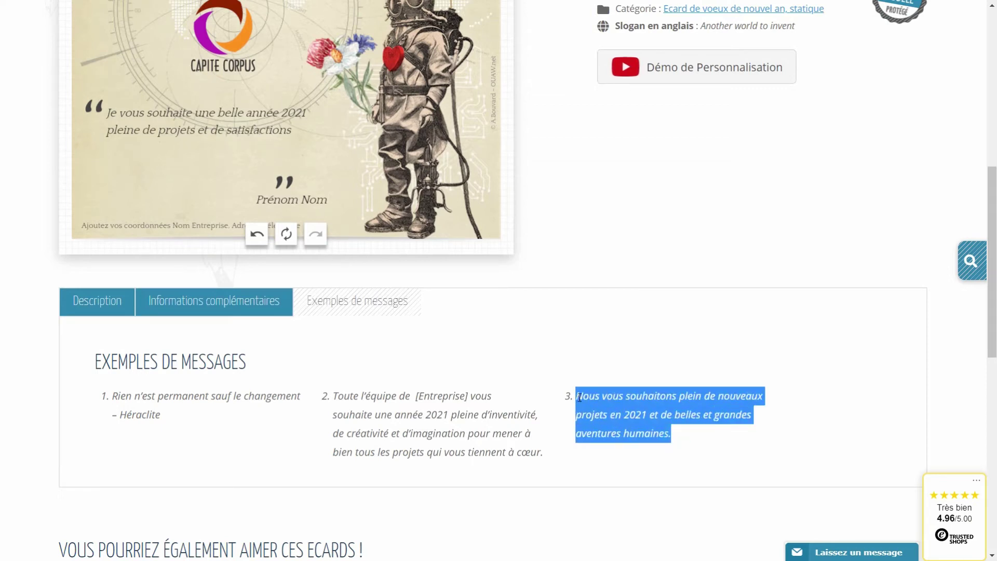
scroll(439, 344, up, 3)
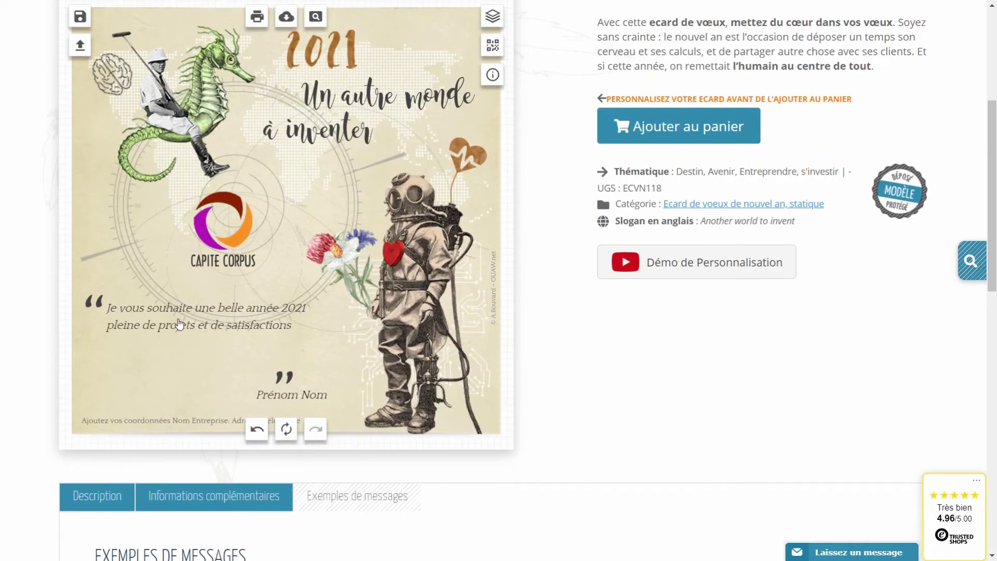
Paste the sample message over the card's wish, then move the closing quote and Prénom Nom up
click(179, 325)
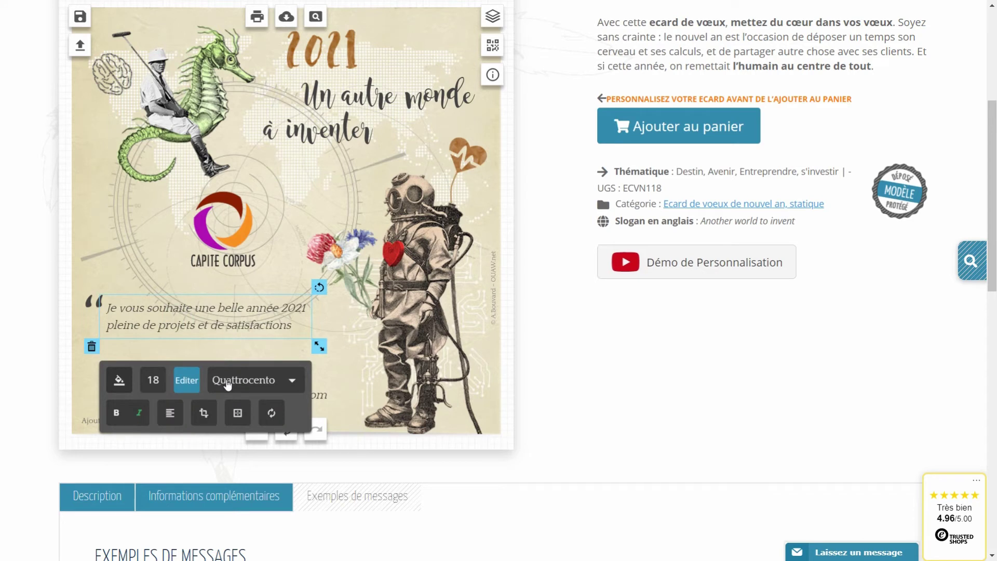
click(187, 382)
drag(263, 389, 108, 376)
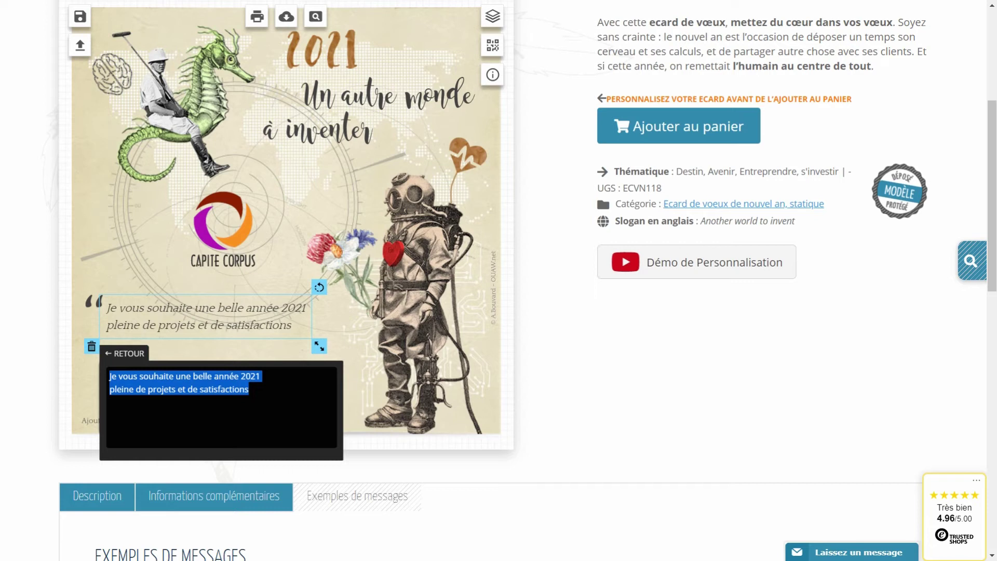
key(ctrl+v)
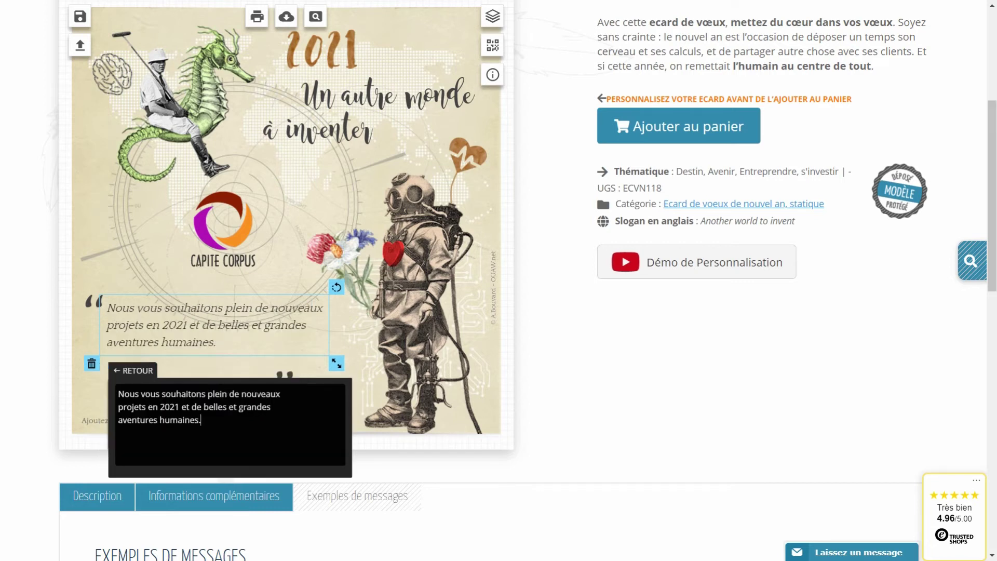
drag(232, 329, 237, 338)
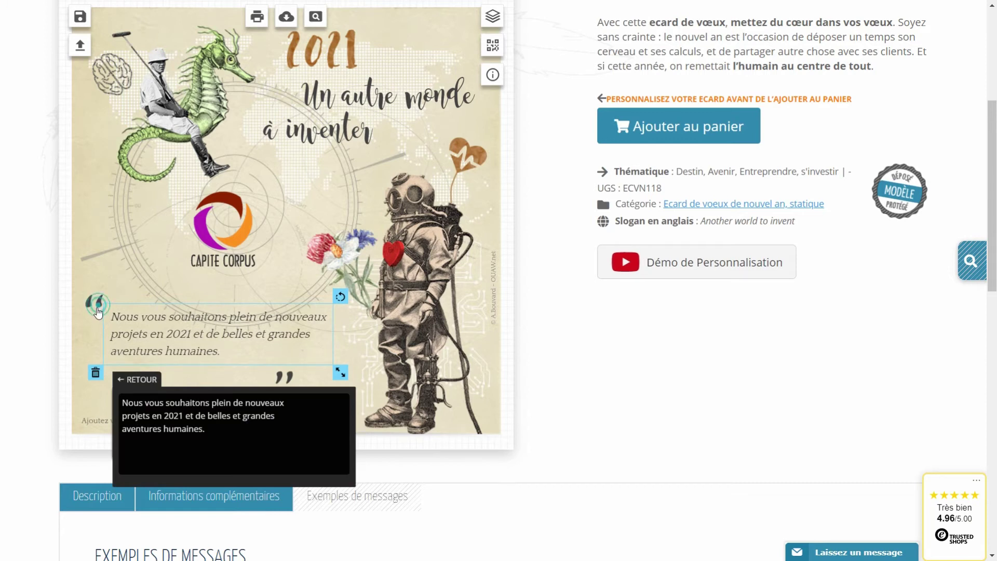
click(94, 303)
drag(287, 382, 242, 360)
drag(305, 401, 302, 371)
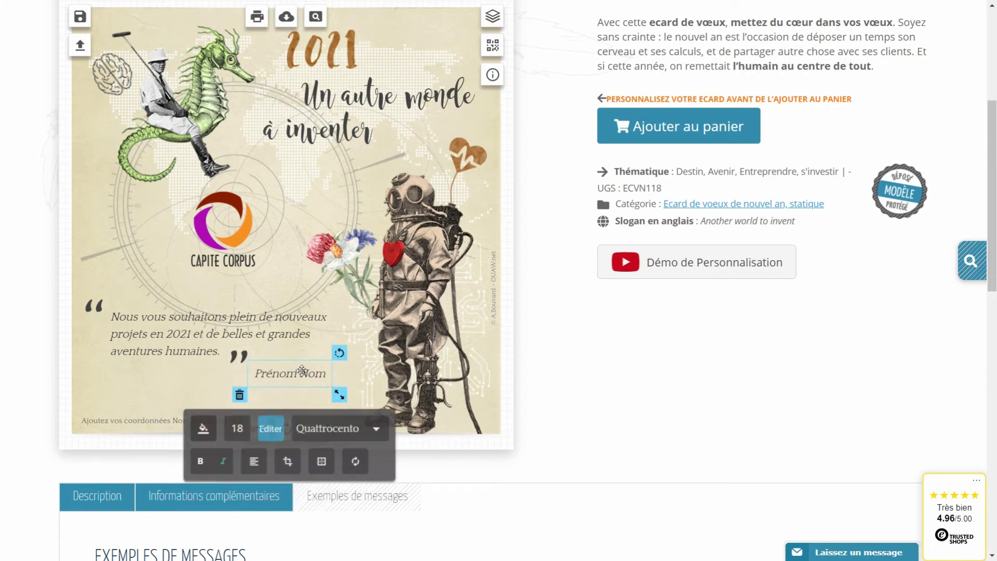
Replace Prénom Nom with the signer's full name as a new text line below the quote
click(239, 394)
scroll(311, 370, up, 4)
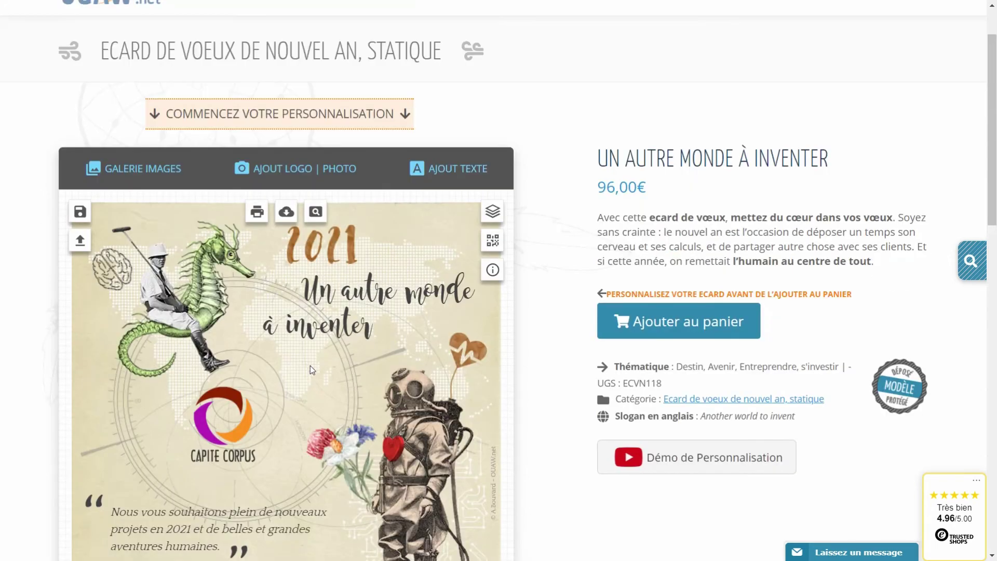
scroll(310, 366, down, 1)
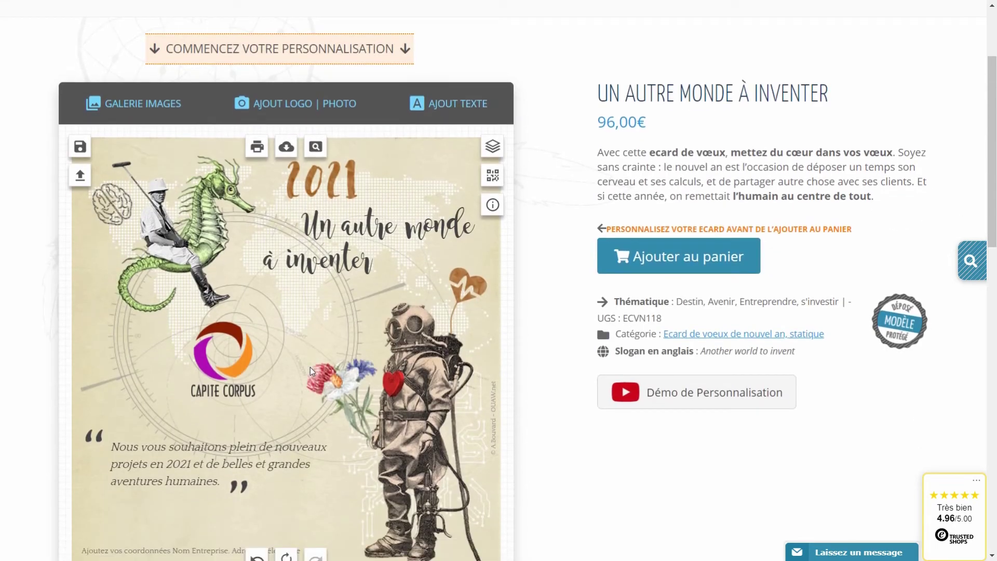
click(453, 110)
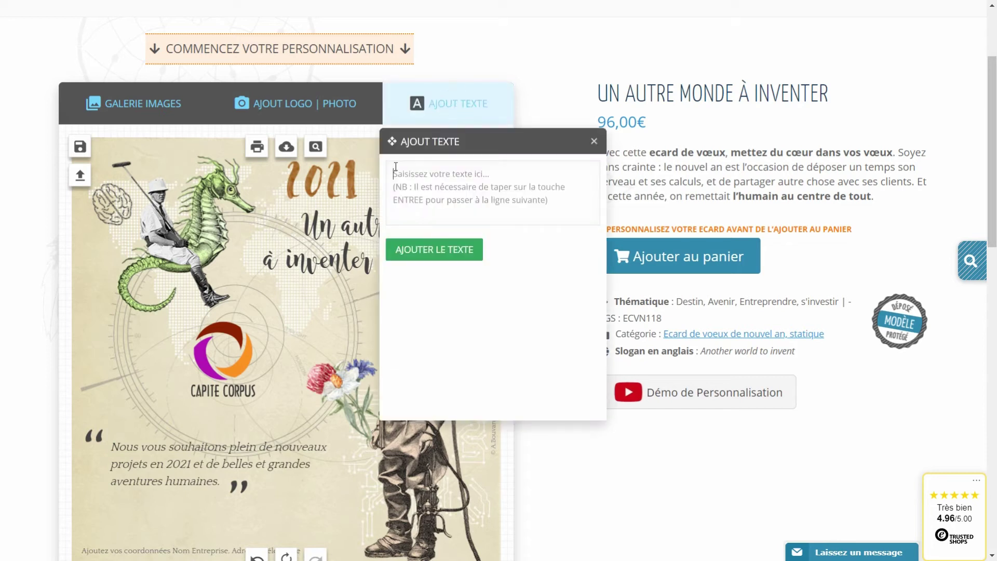
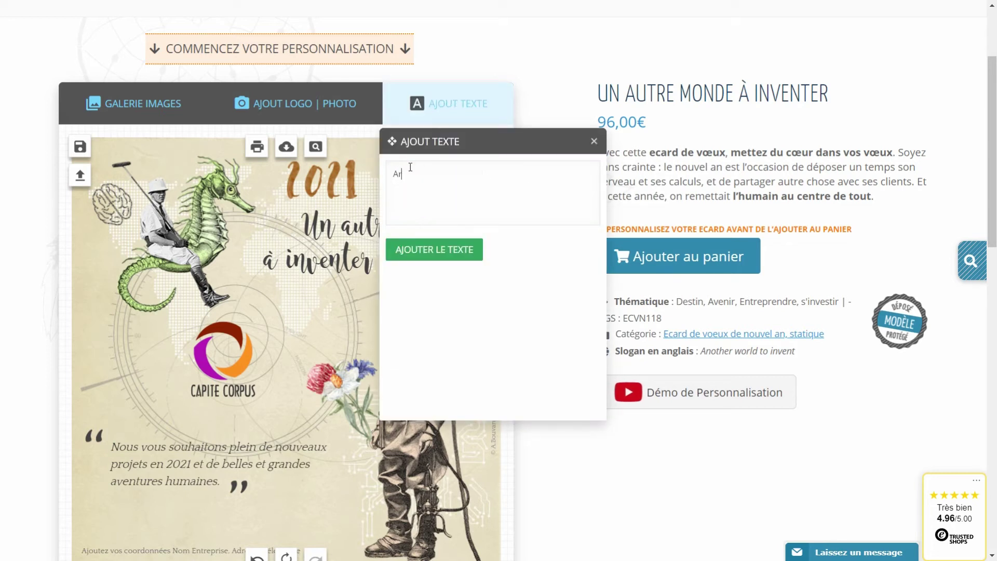
click(438, 254)
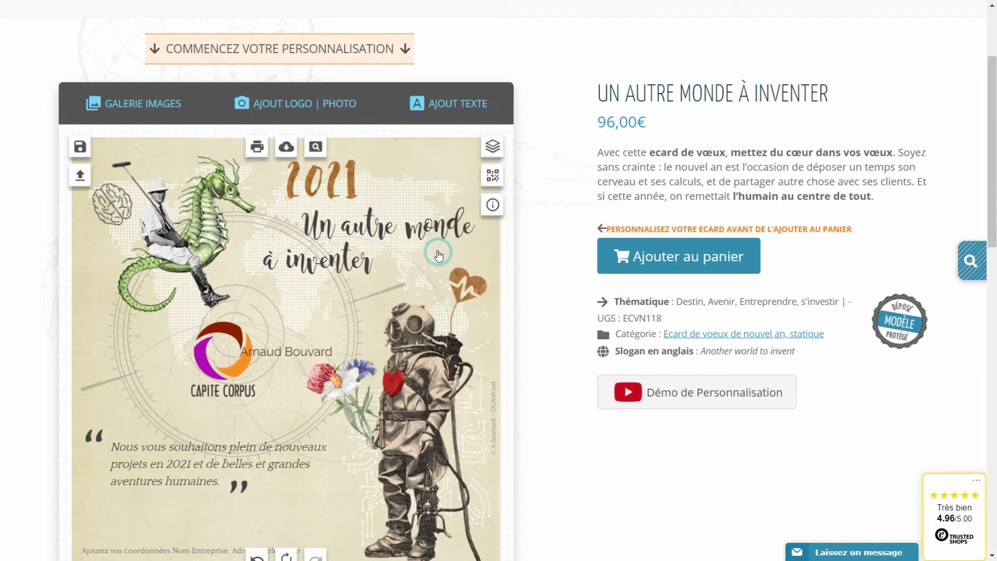
scroll(384, 326, down, 4)
drag(254, 161, 251, 322)
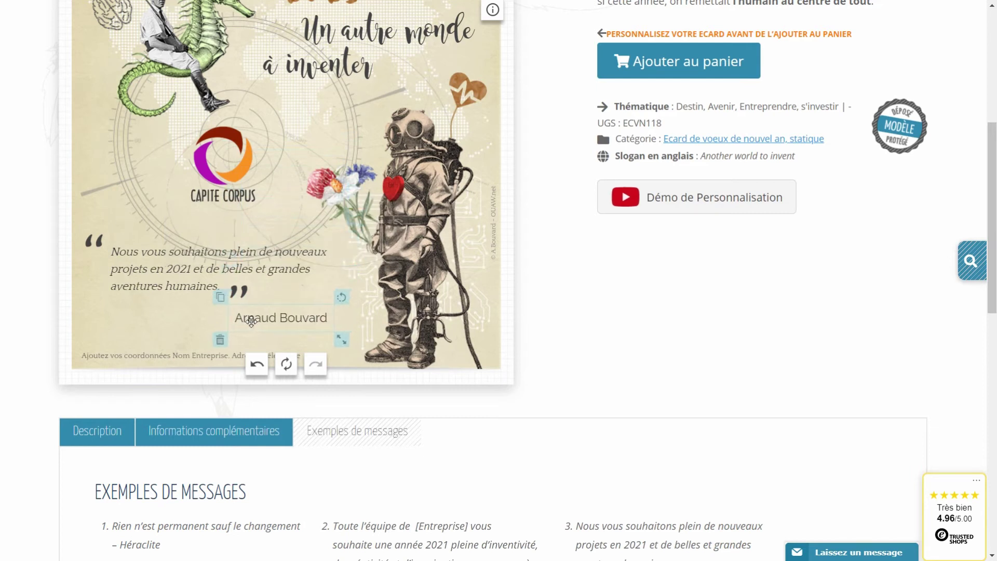
Check the quote's font and colour, then set the signer's name to Quattrocento
click(151, 266)
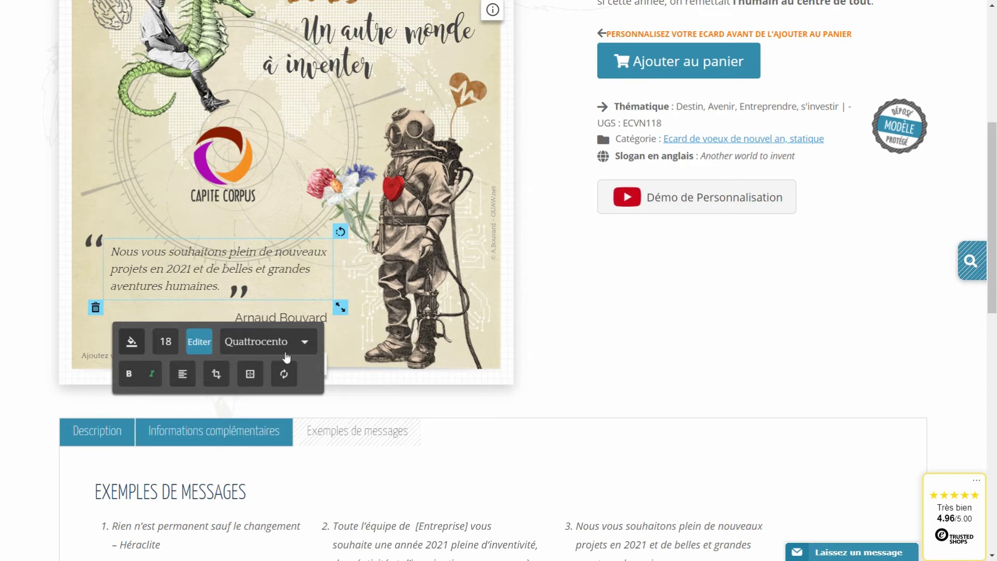
click(130, 343)
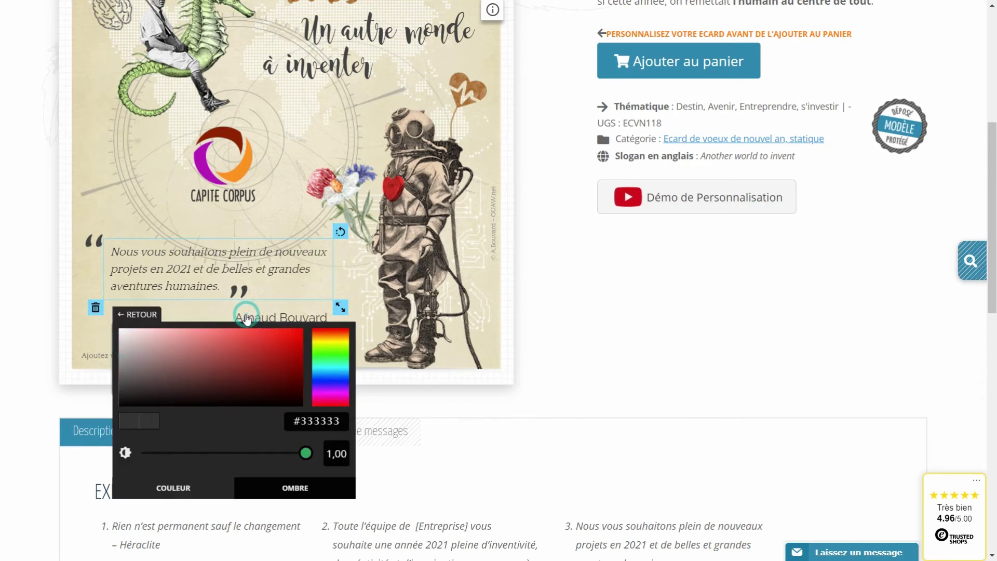
click(250, 314)
click(383, 374)
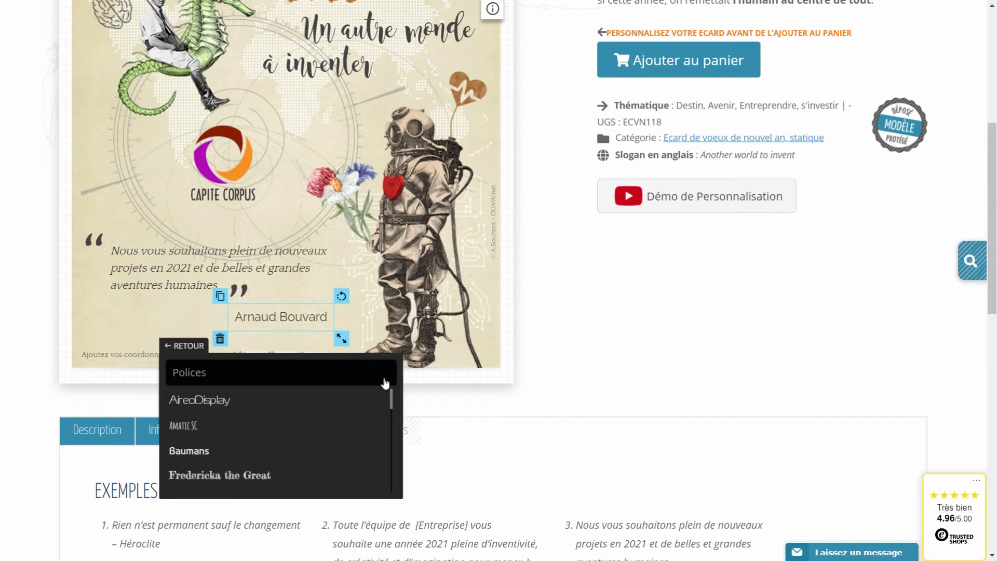
scroll(383, 383, down, 3)
scroll(301, 304, down, 10)
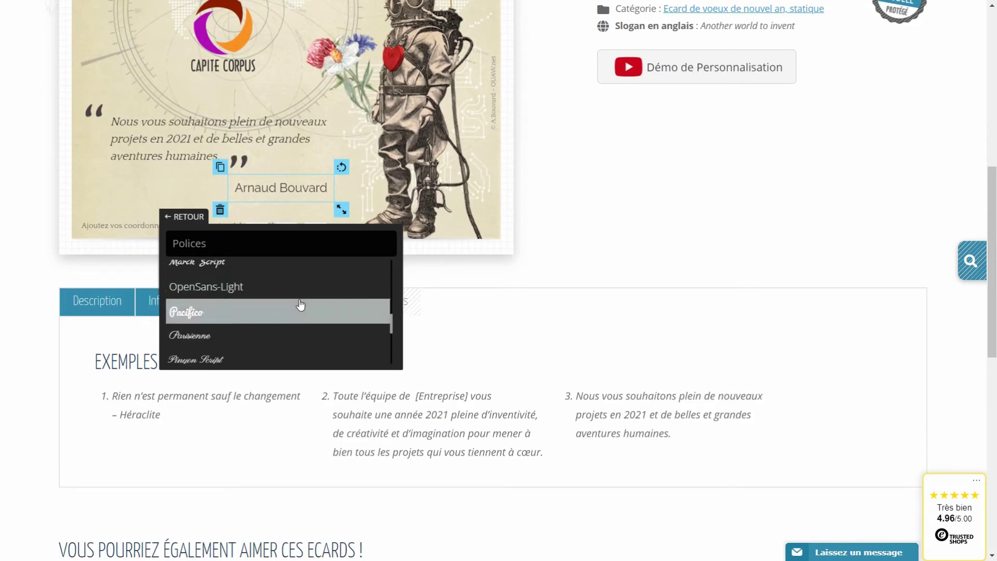
scroll(286, 305, up, 2)
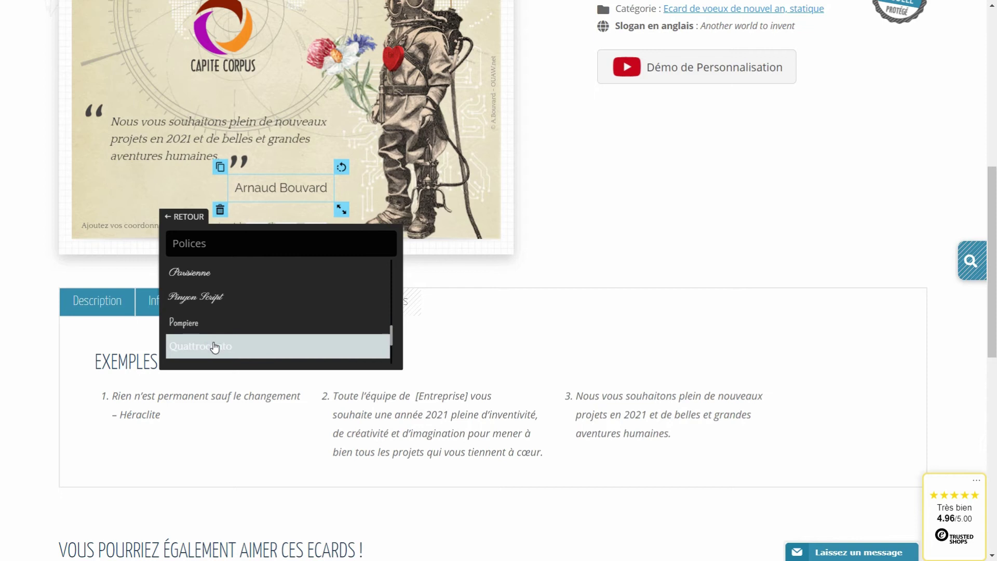
click(183, 218)
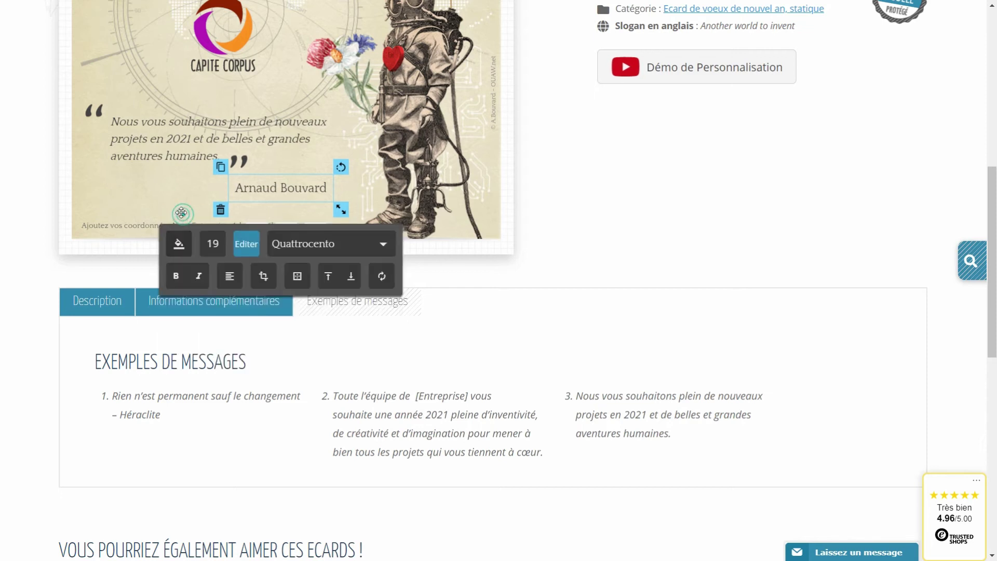
Reduce the name's font size to 18 and nudge it slightly up and right
click(211, 243)
key(BackSpace)
text(8)
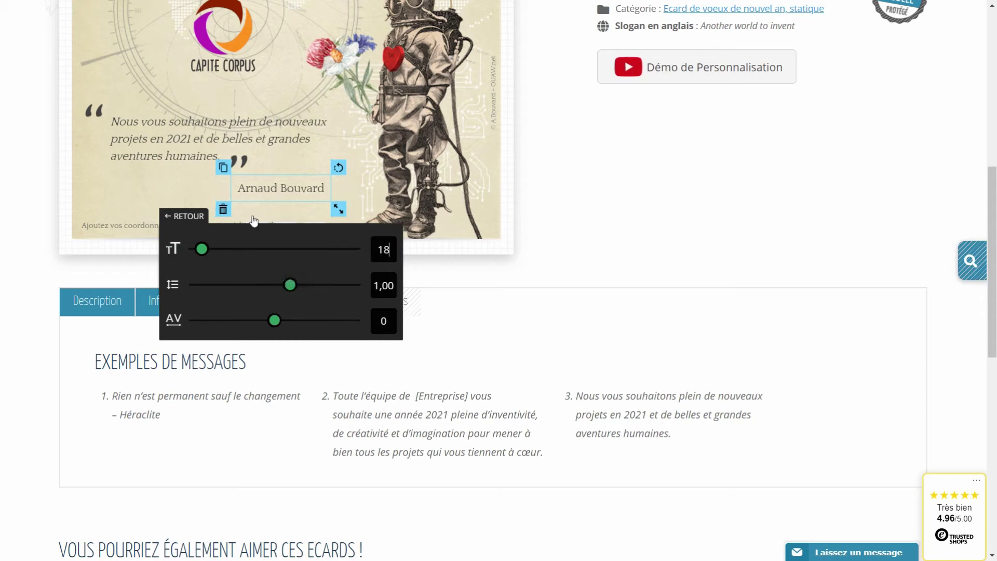
click(179, 217)
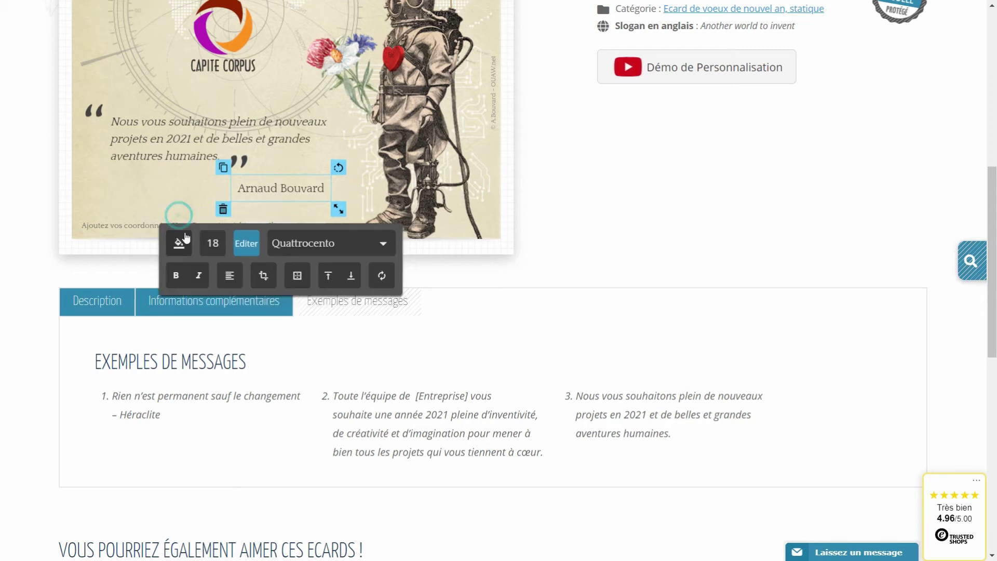
click(178, 243)
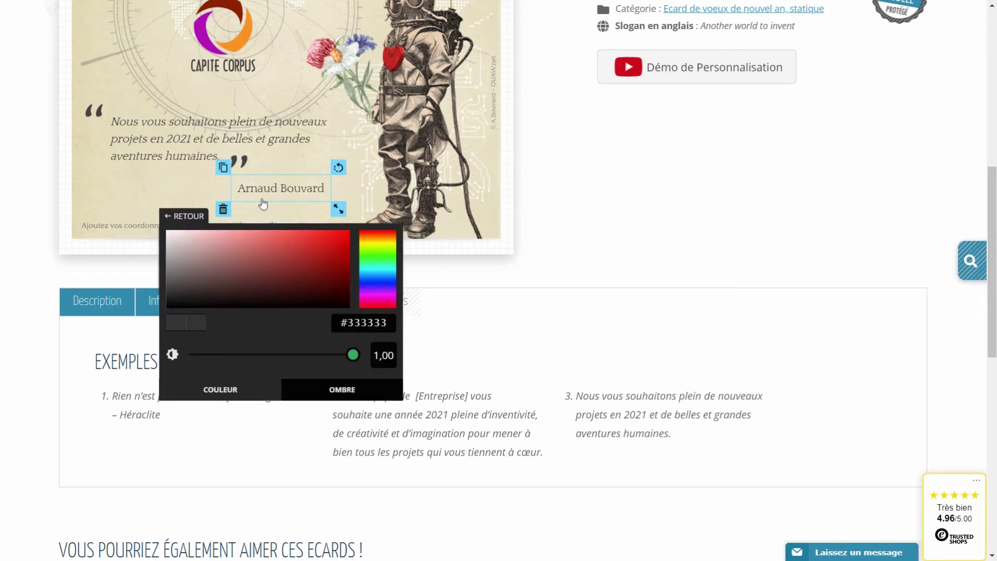
drag(271, 190, 274, 184)
click(163, 187)
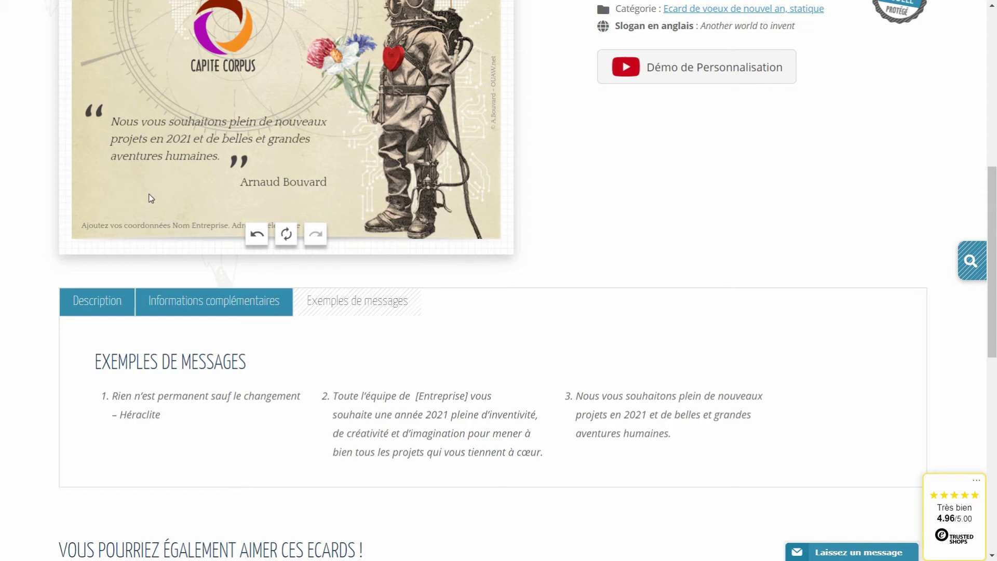
Replace the 'Ajoutez vos coordonnées' footer with OUAW's street address and phone number
click(130, 225)
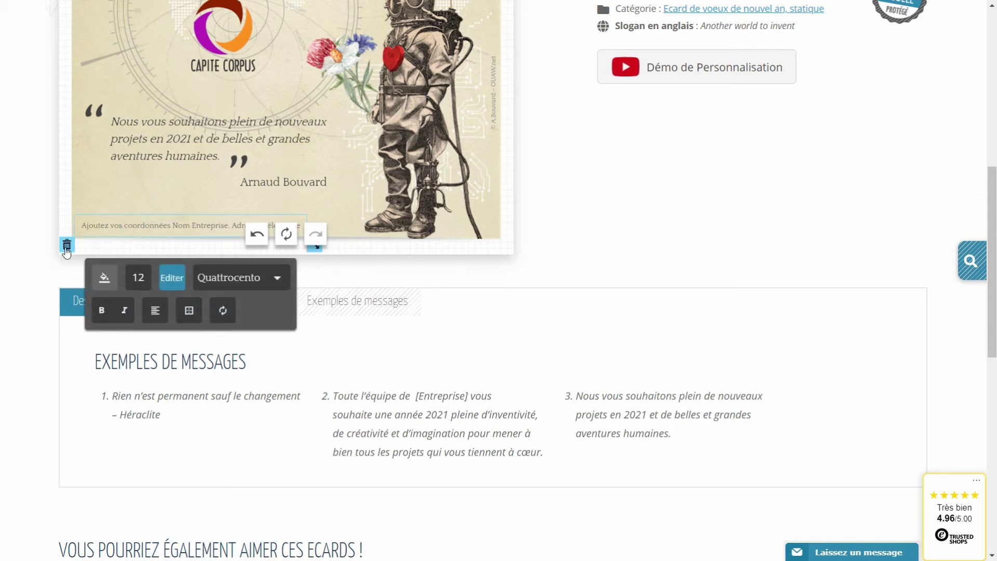
click(172, 280)
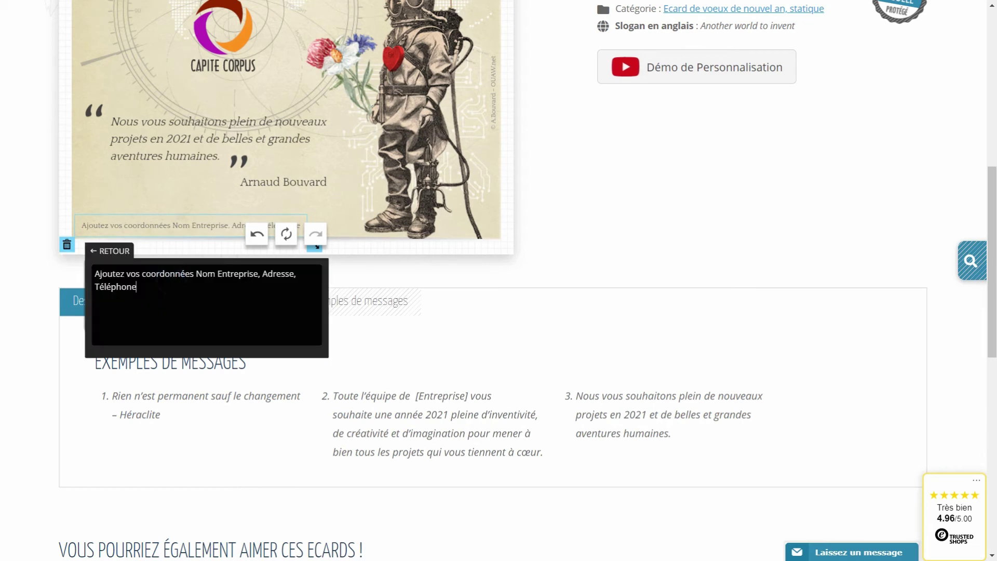
drag(172, 284, 75, 278)
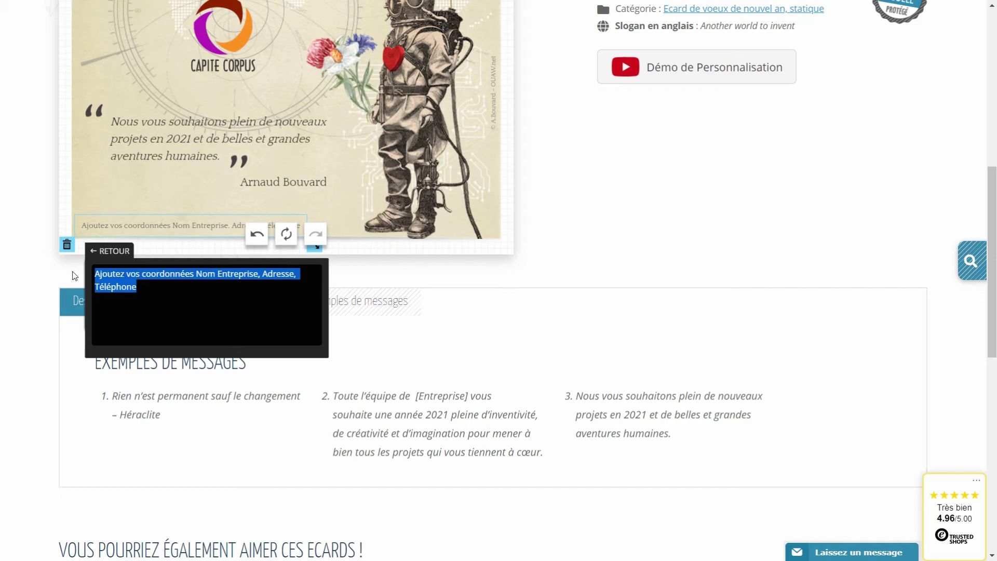
text(OUAW)
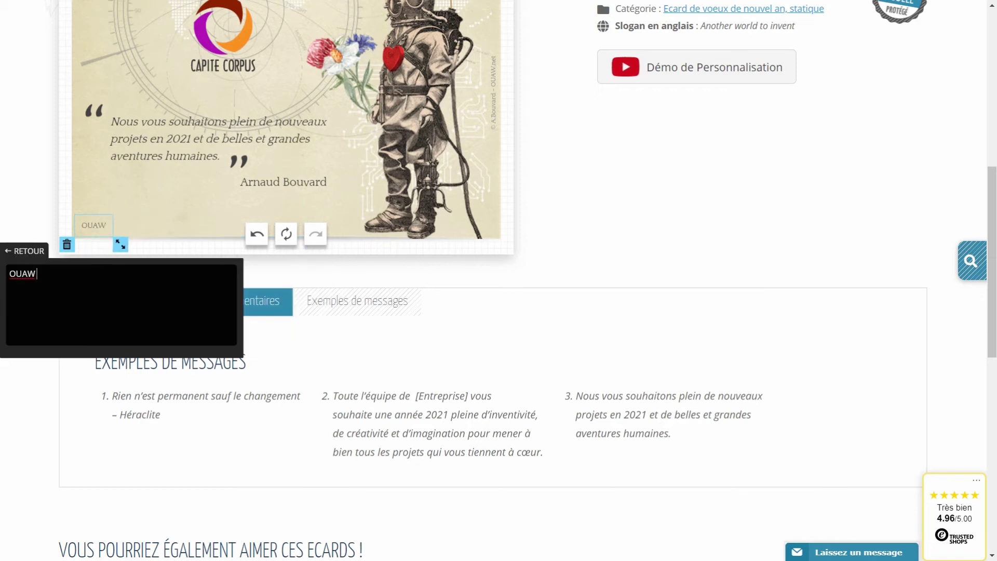
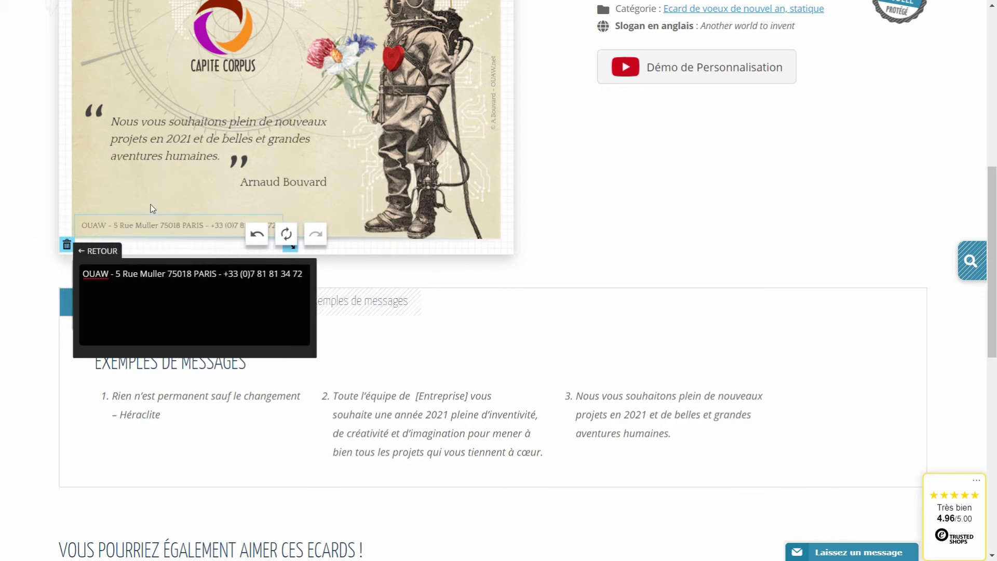
click(151, 205)
scroll(152, 208, up, 1)
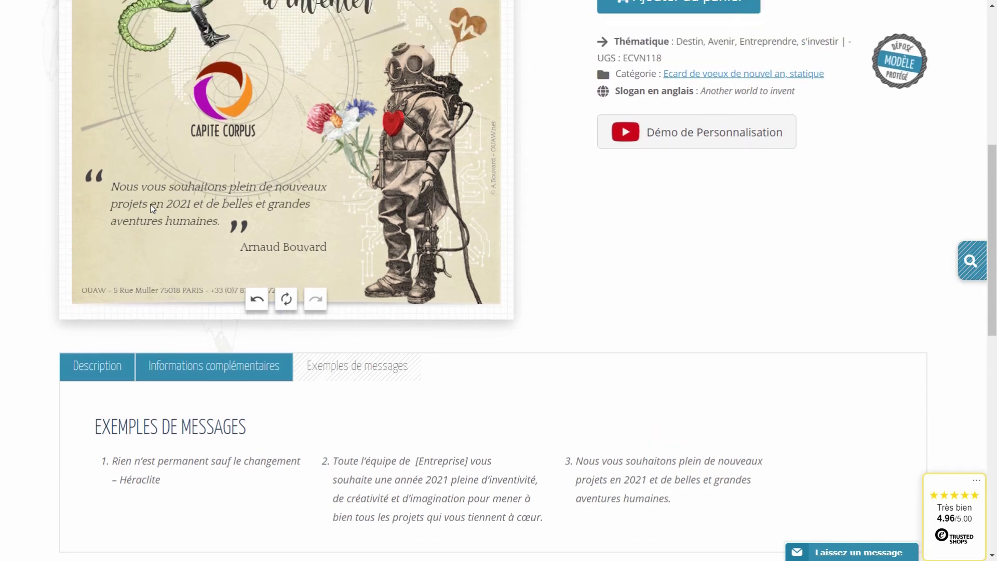
scroll(152, 209, up, 3)
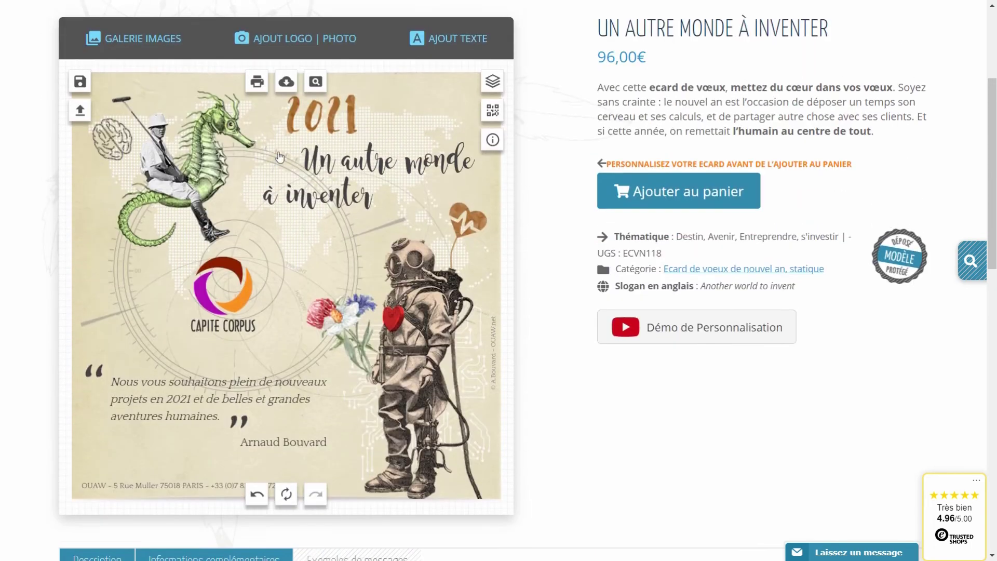
click(318, 83)
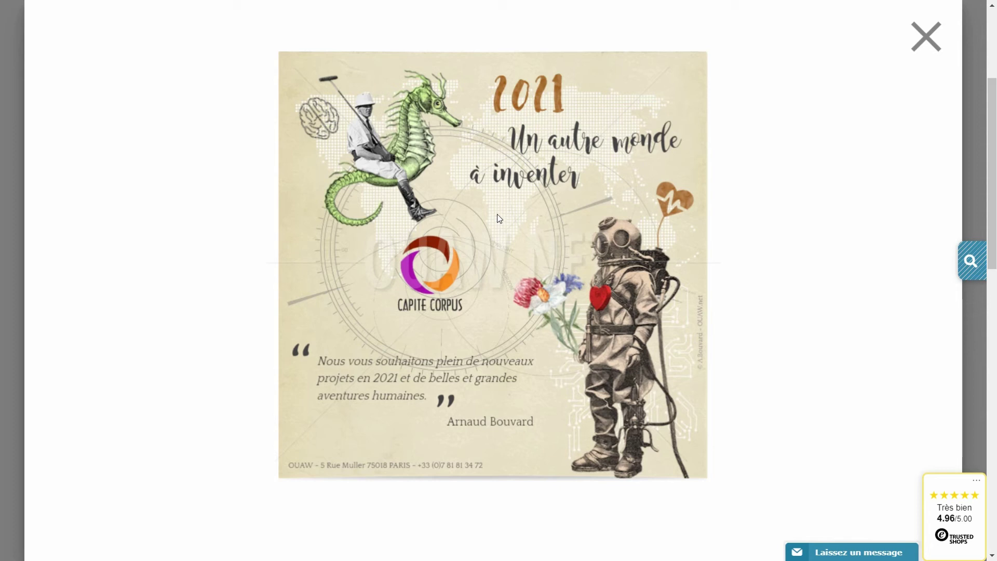
click(926, 36)
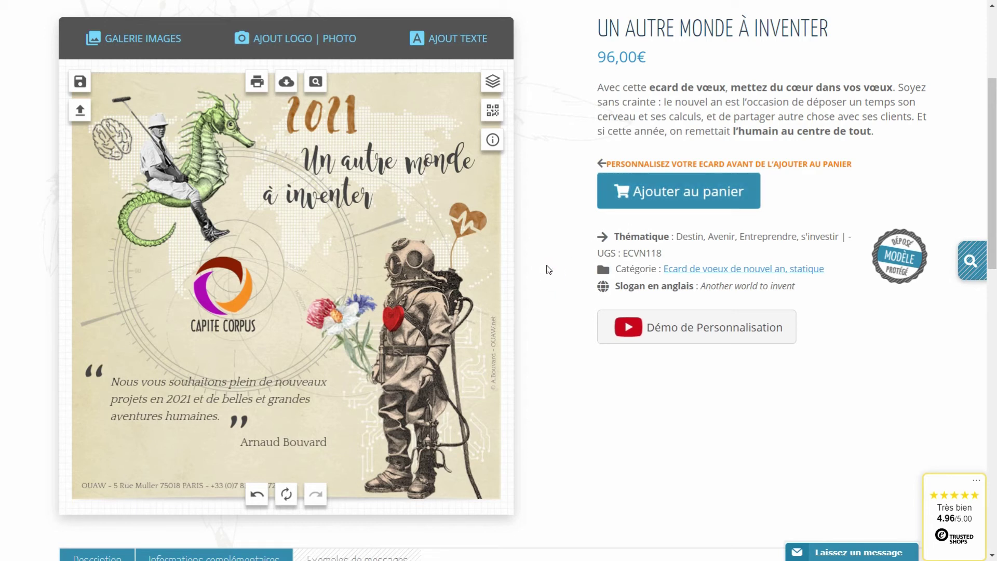
Save the current card design as a creation named 'crea1'
click(83, 85)
click(199, 218)
text(crea1)
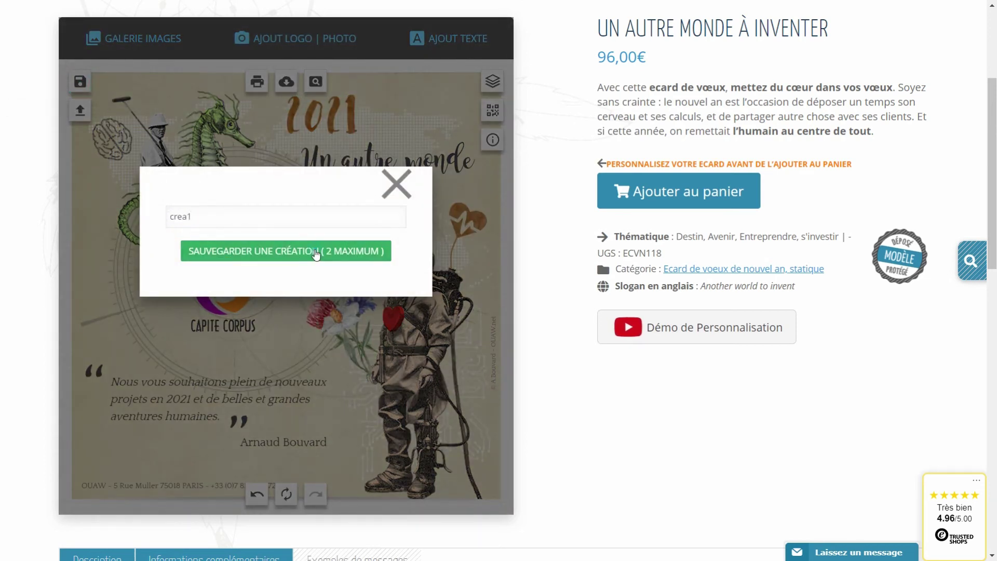
click(315, 251)
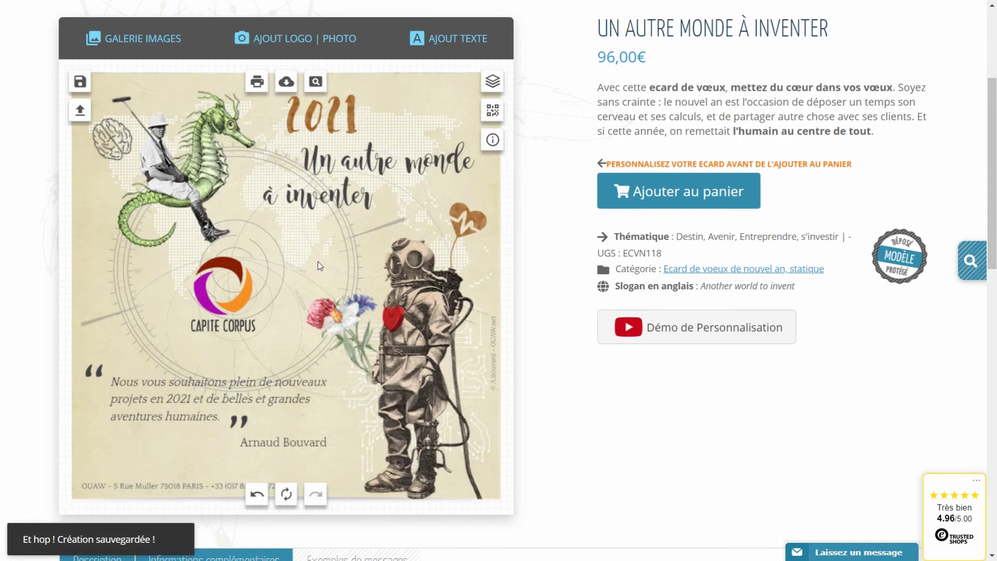
Lower the Capite Corpus logo slightly and change the 2021 heading to a lighter orange
click(239, 303)
drag(239, 303, 239, 310)
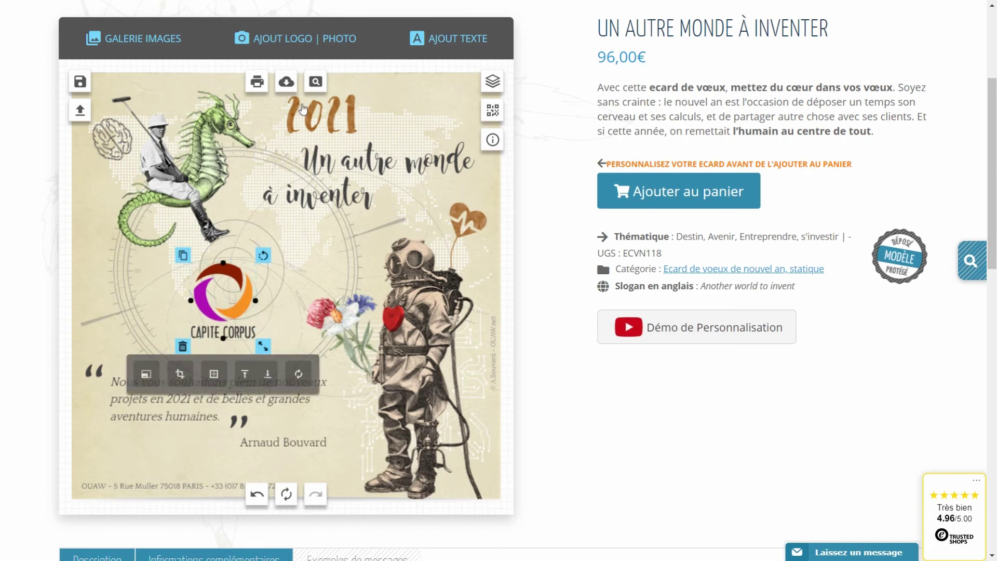
click(333, 119)
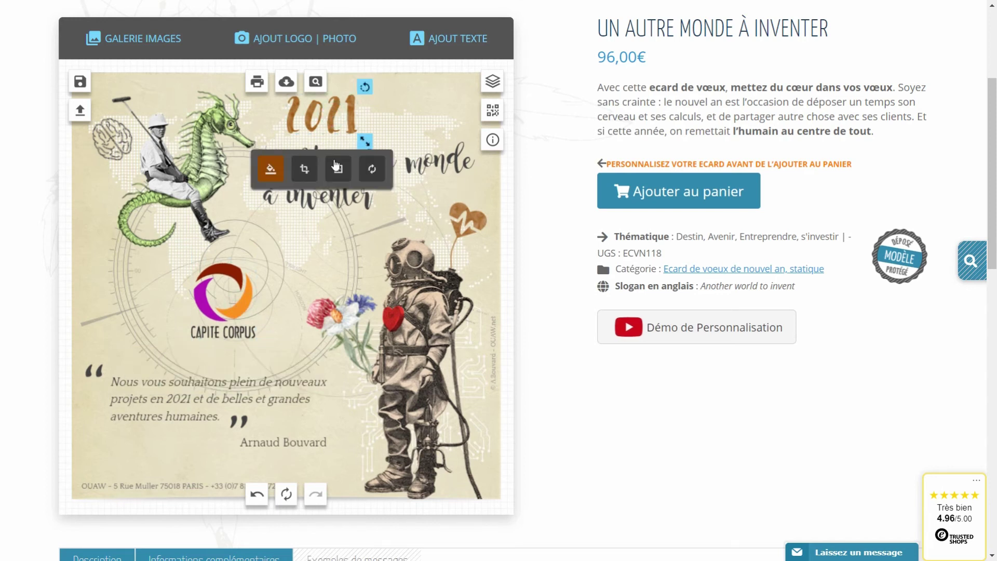
click(271, 173)
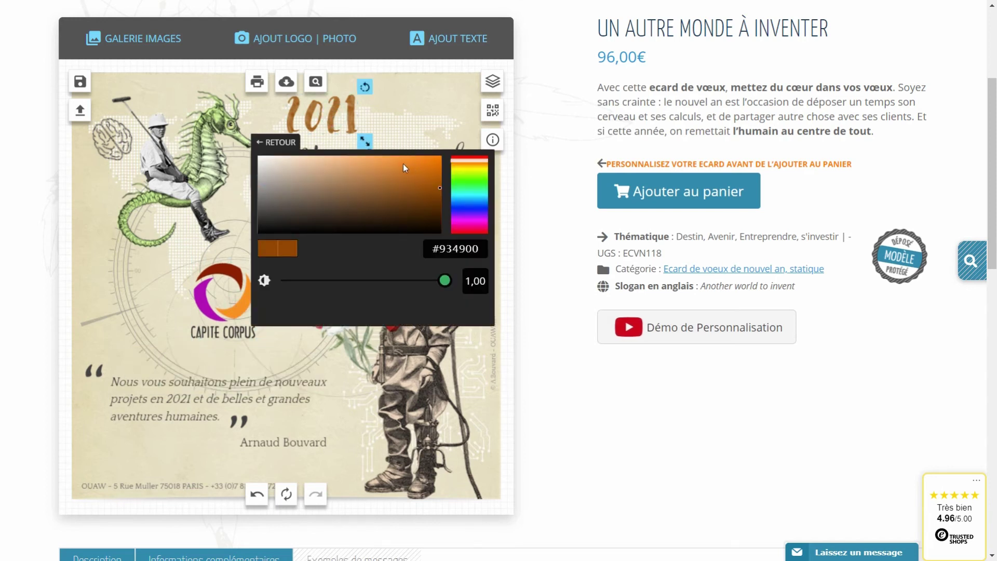
click(402, 163)
click(457, 232)
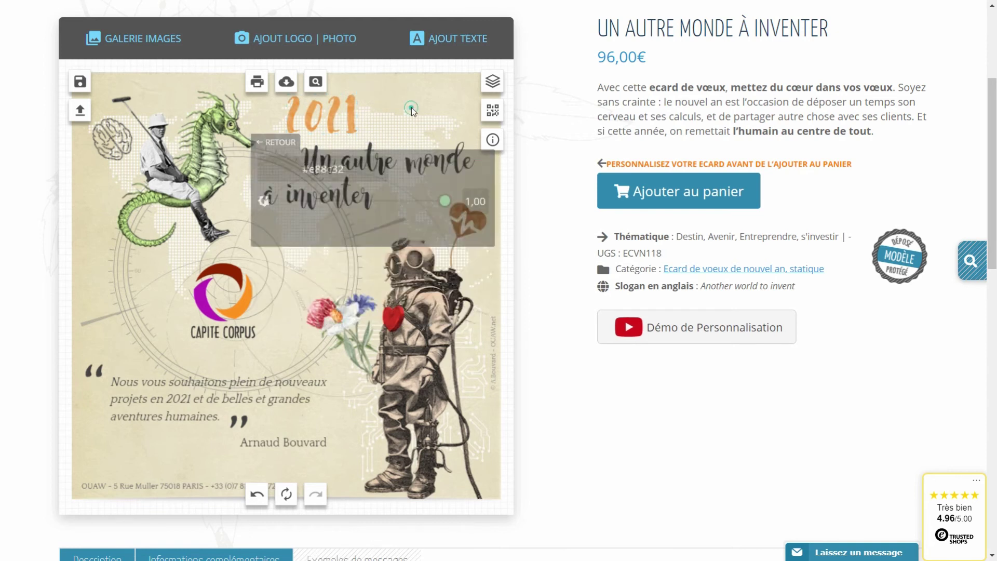
Recolour the heart to soft orange #d98f46 and move the CAPITE CORPUS logo left
click(463, 227)
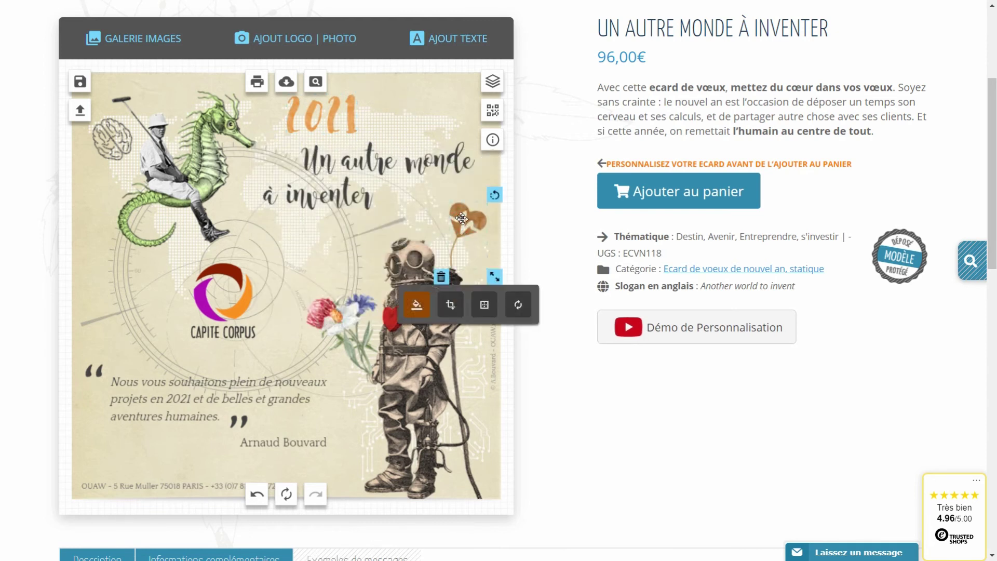
click(418, 306)
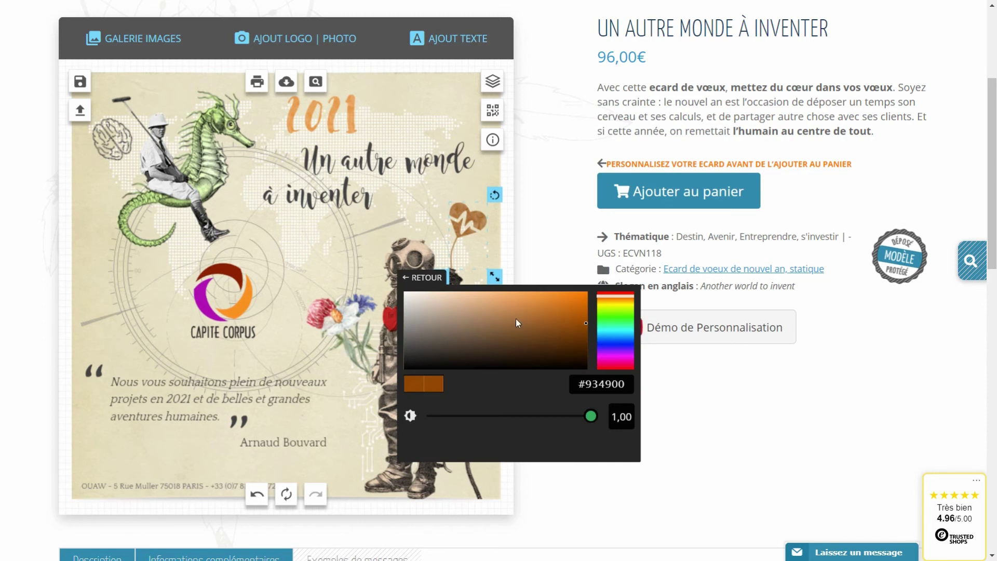
drag(553, 307, 527, 302)
click(145, 335)
drag(233, 311, 144, 324)
Shrink and raise the seahorse rider, lift the brain, shift the diver, and shrink the bouquet
click(213, 393)
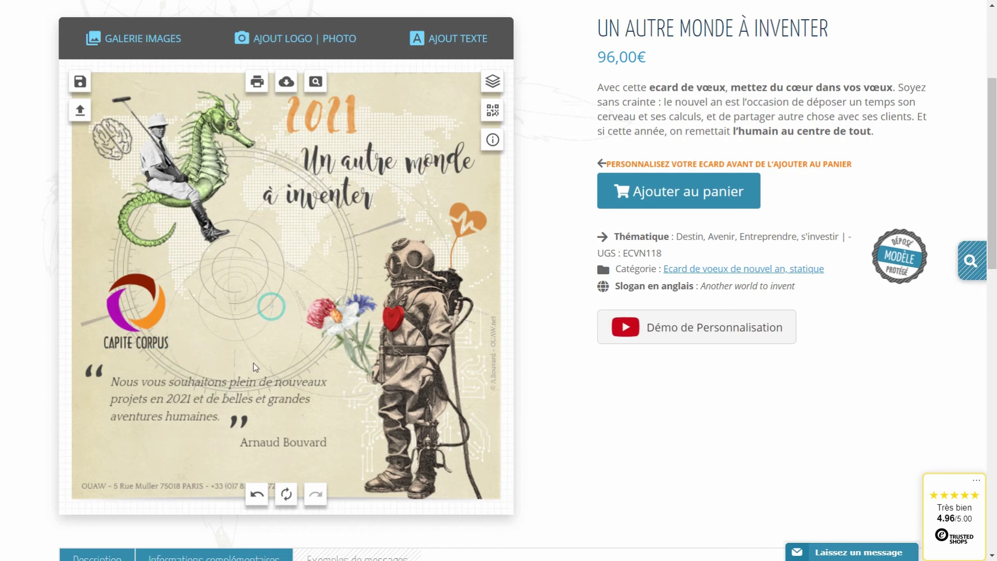
click(186, 194)
drag(263, 256, 237, 236)
drag(173, 171, 172, 161)
drag(113, 140, 112, 130)
click(471, 491)
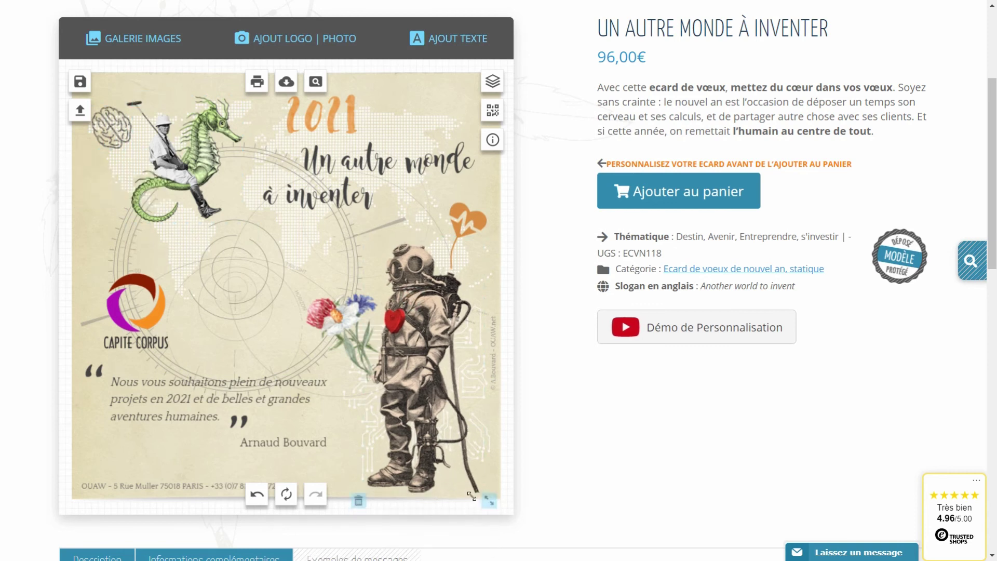
drag(403, 386, 372, 380)
click(354, 335)
drag(348, 338, 358, 346)
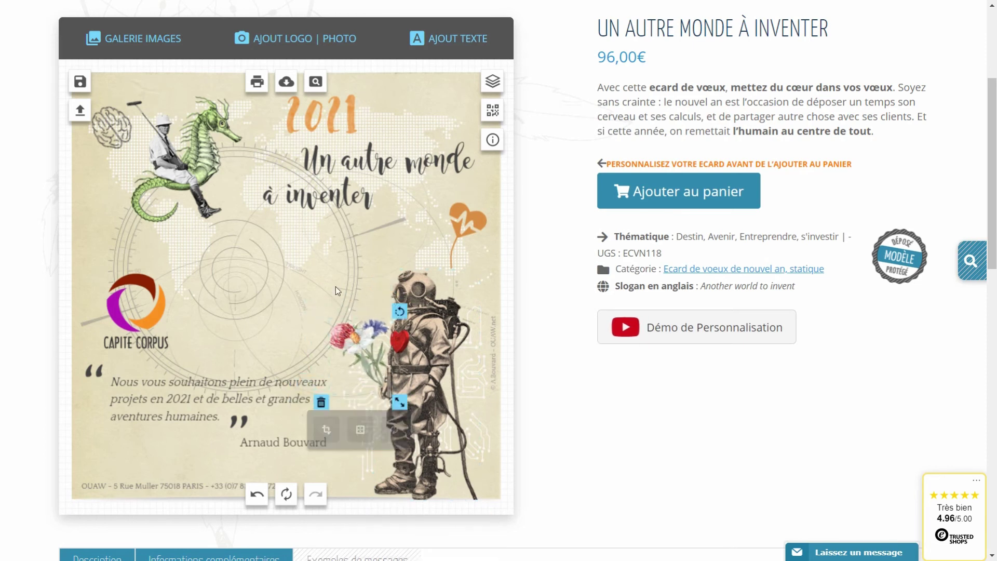
Reduce the title 'Un autre monde à inventer' to font size 32
click(363, 162)
click(316, 258)
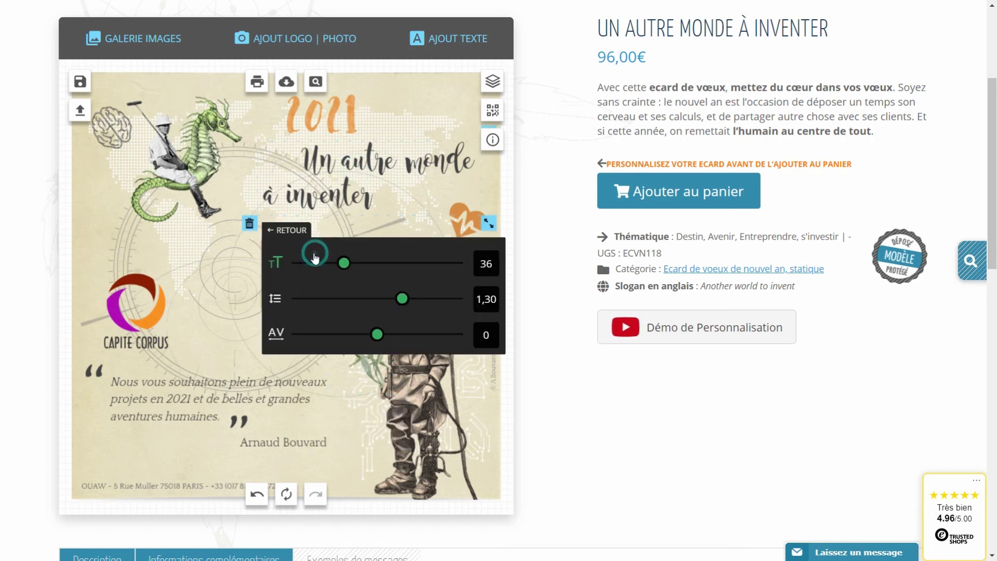
drag(346, 269, 337, 270)
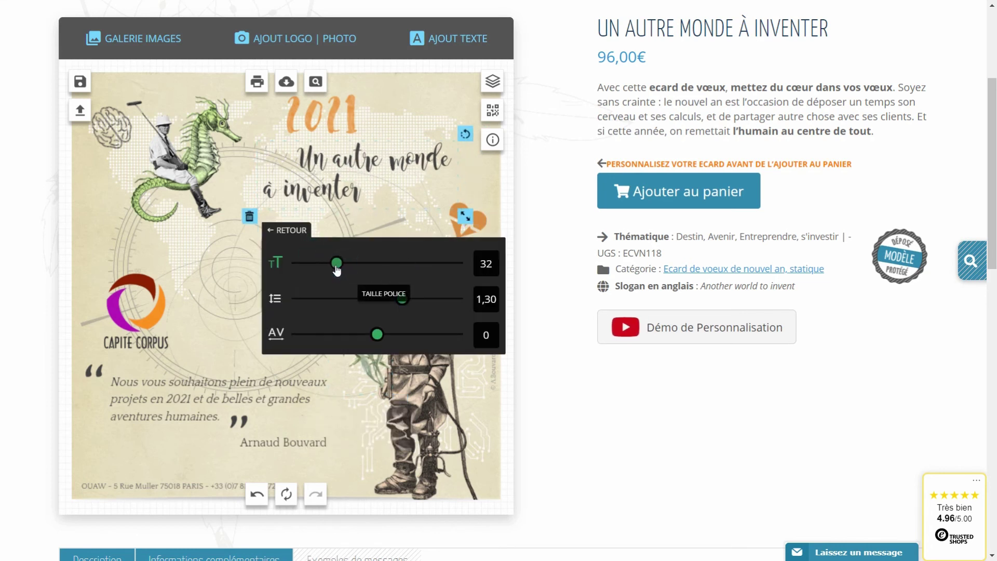
click(266, 227)
click(265, 227)
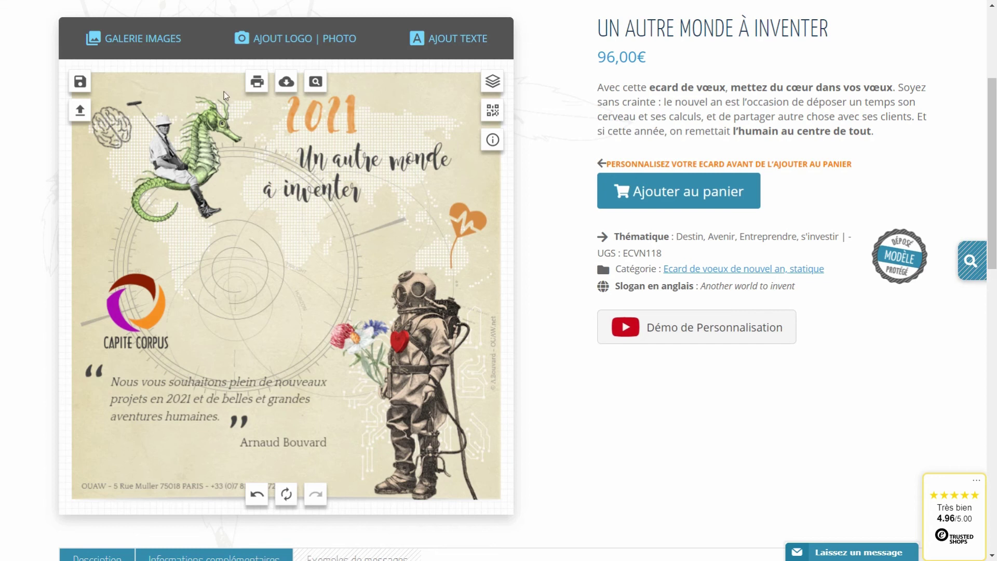
Add a white square sticker from the image gallery, tilted and slightly shrunk
click(168, 43)
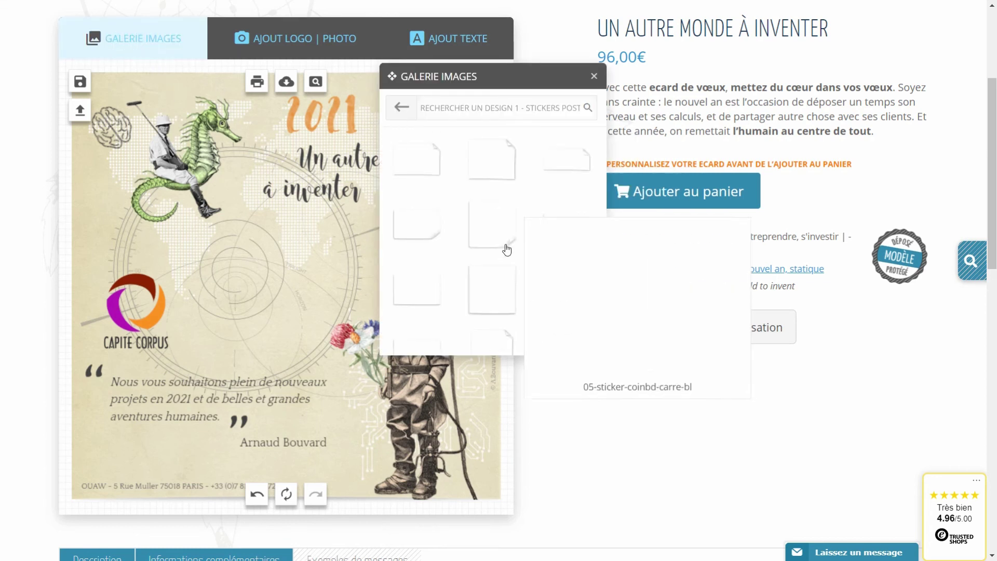
click(493, 301)
drag(272, 288, 252, 280)
drag(330, 214, 342, 222)
click(287, 265)
drag(326, 353, 318, 343)
drag(285, 297, 288, 301)
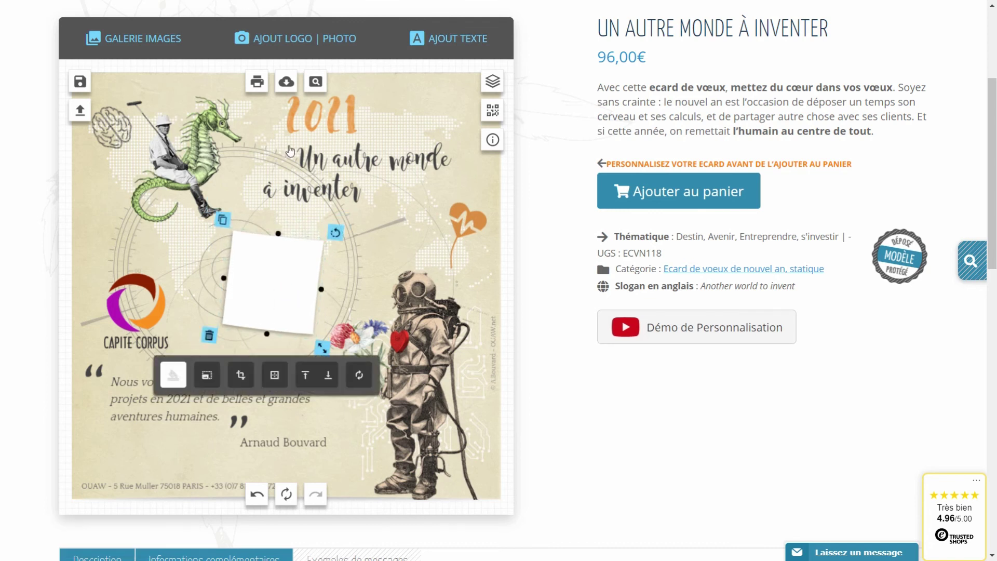
Upload a portrait photo and place it on the sticker, scaled down and slightly tilted
click(299, 50)
click(481, 116)
double_click(277, 158)
click(417, 264)
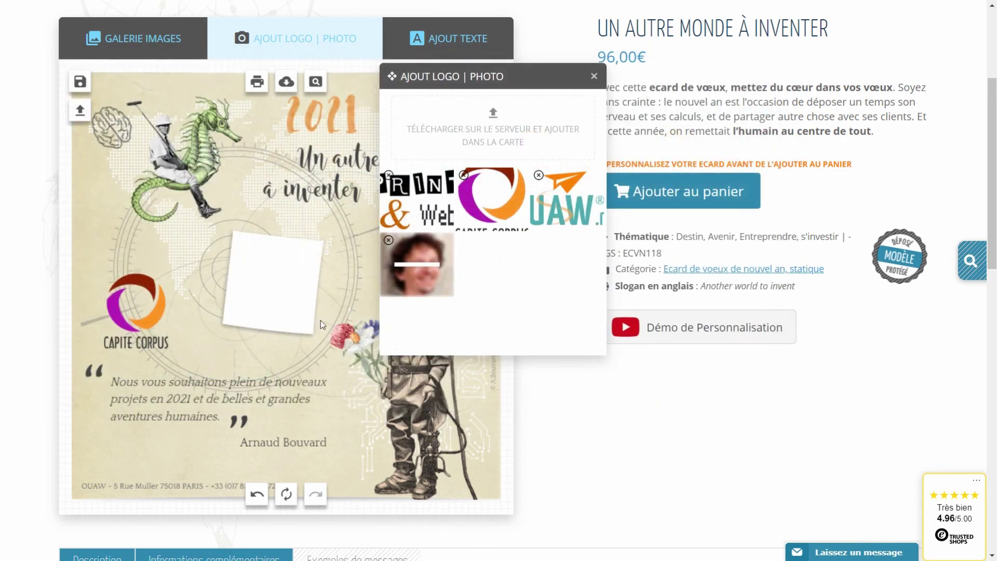
drag(445, 446, 319, 340)
drag(304, 302, 292, 301)
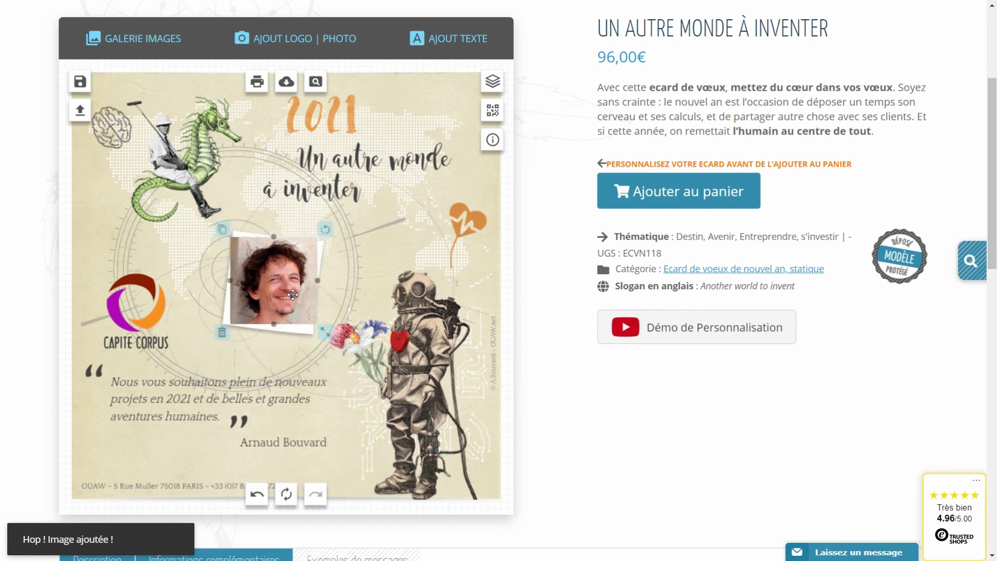
drag(323, 231, 333, 234)
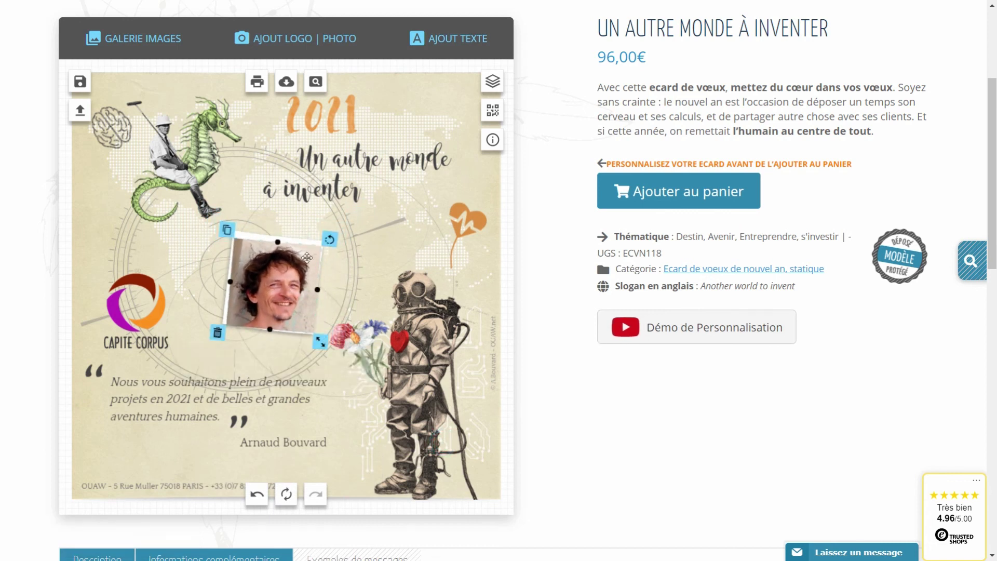
drag(314, 338, 310, 329)
click(366, 253)
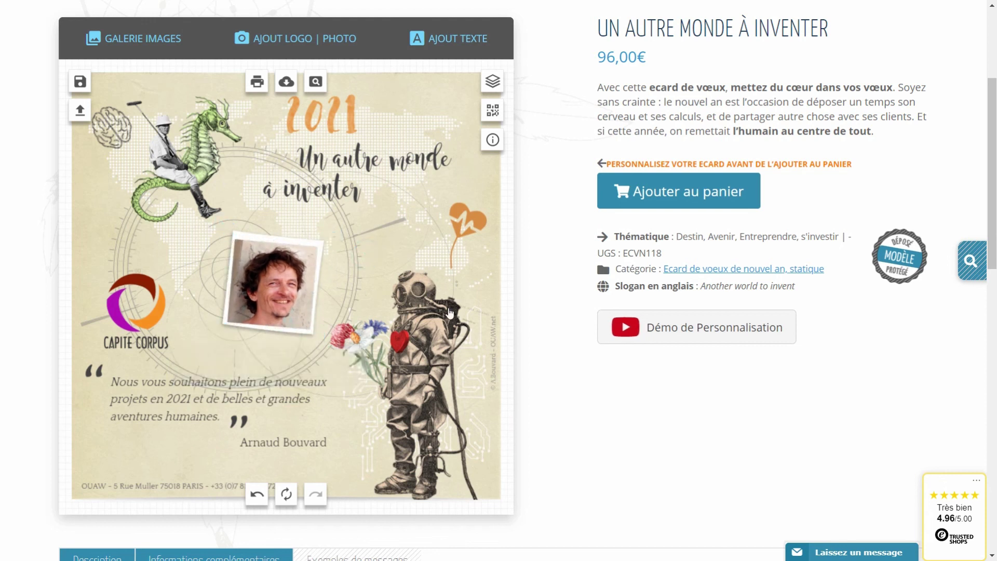
Fasten the photo's top edge with a copper pin from the pins gallery
click(150, 42)
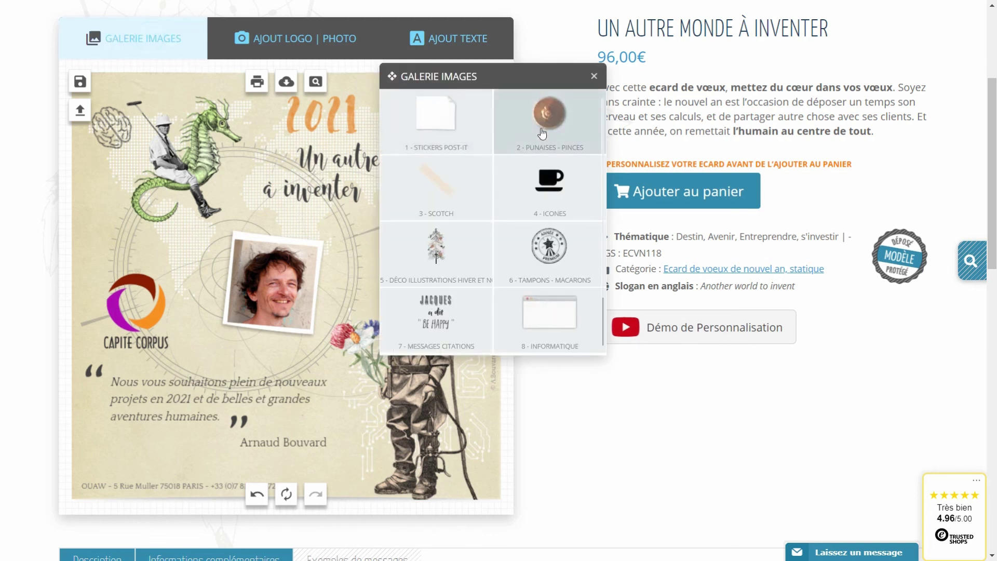
click(540, 130)
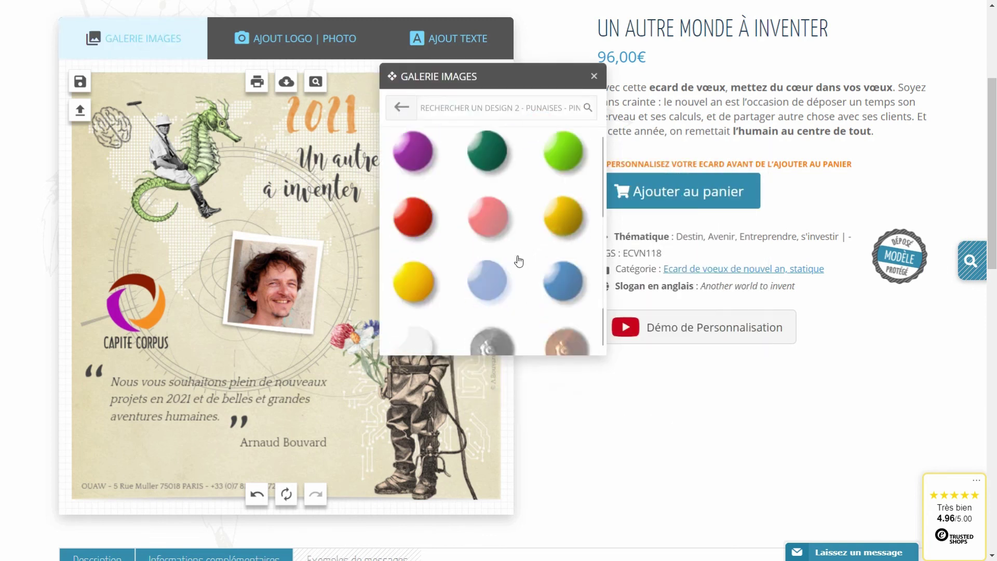
scroll(540, 263, down, 2)
click(544, 264)
drag(282, 286, 299, 243)
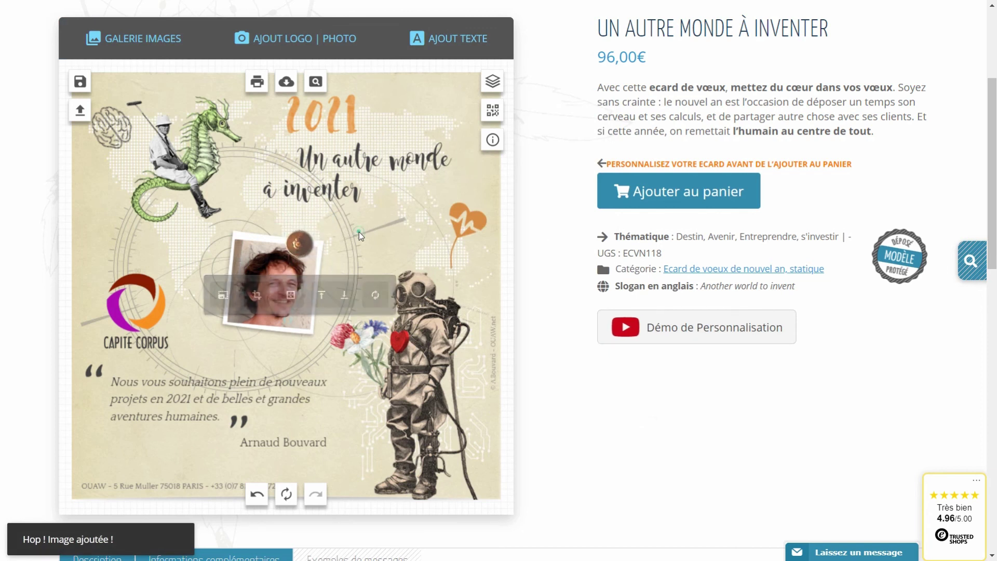
click(360, 231)
Save the updated design as a creation, entering 'c' in the name field
click(80, 82)
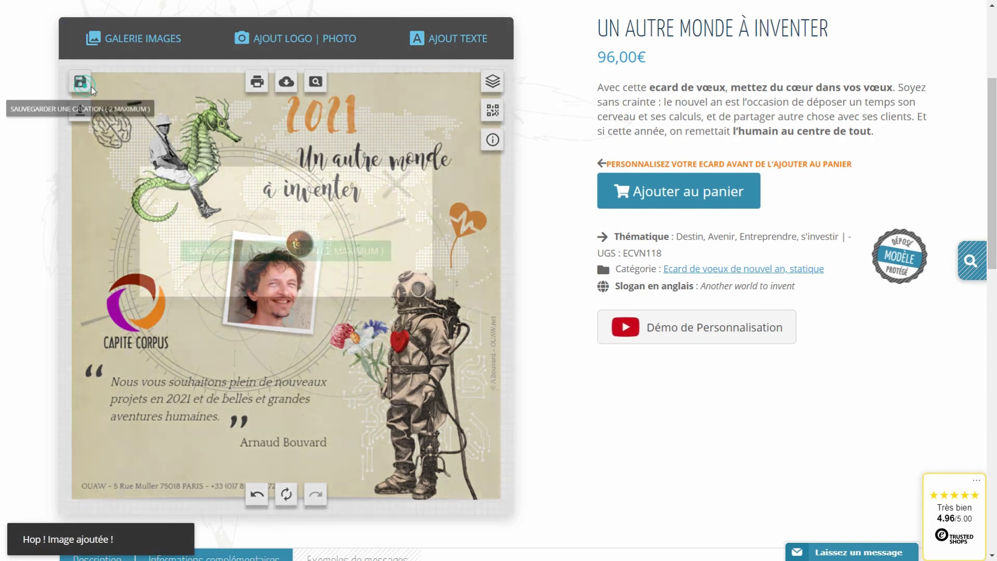
click(231, 211)
text(crea2)
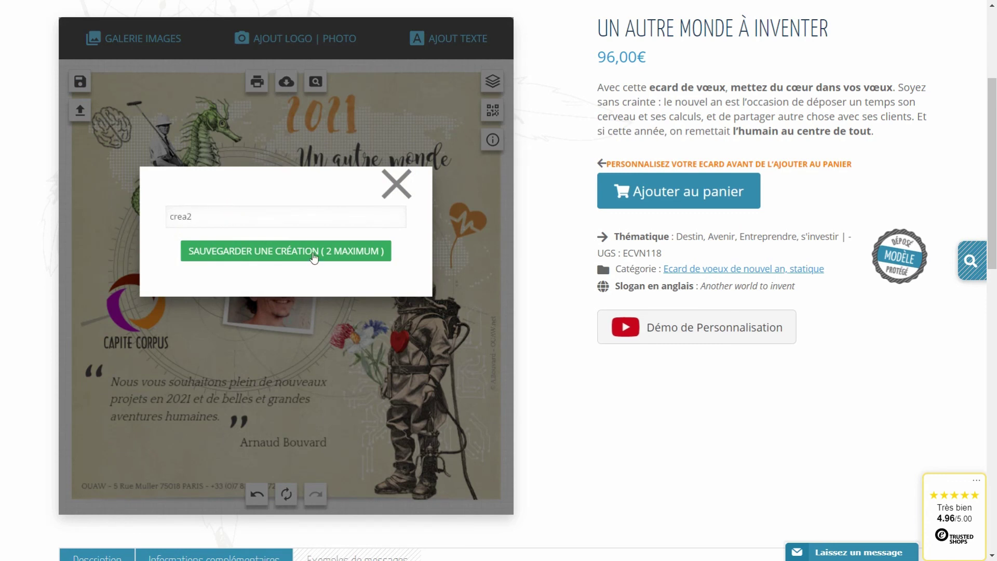
click(315, 253)
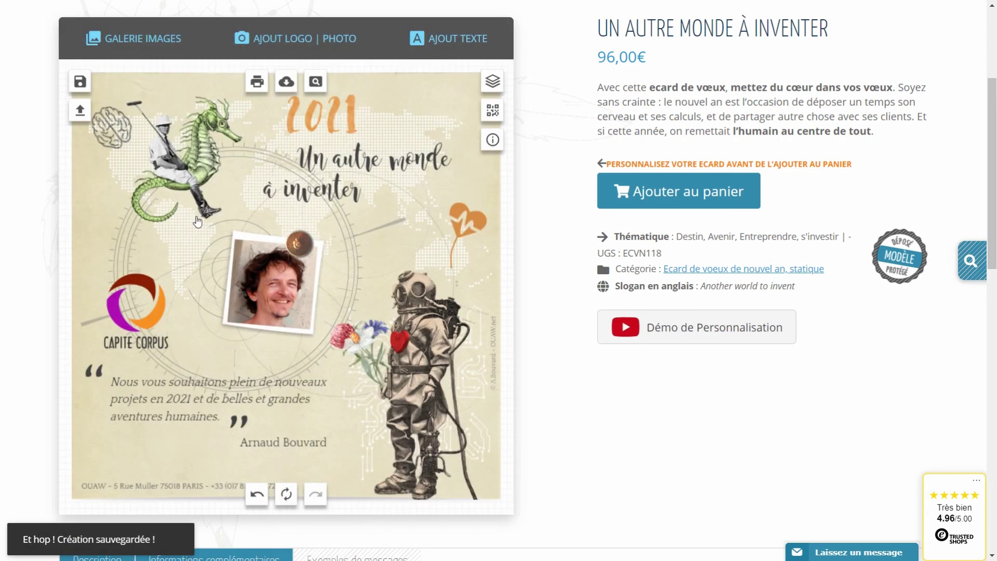
click(79, 111)
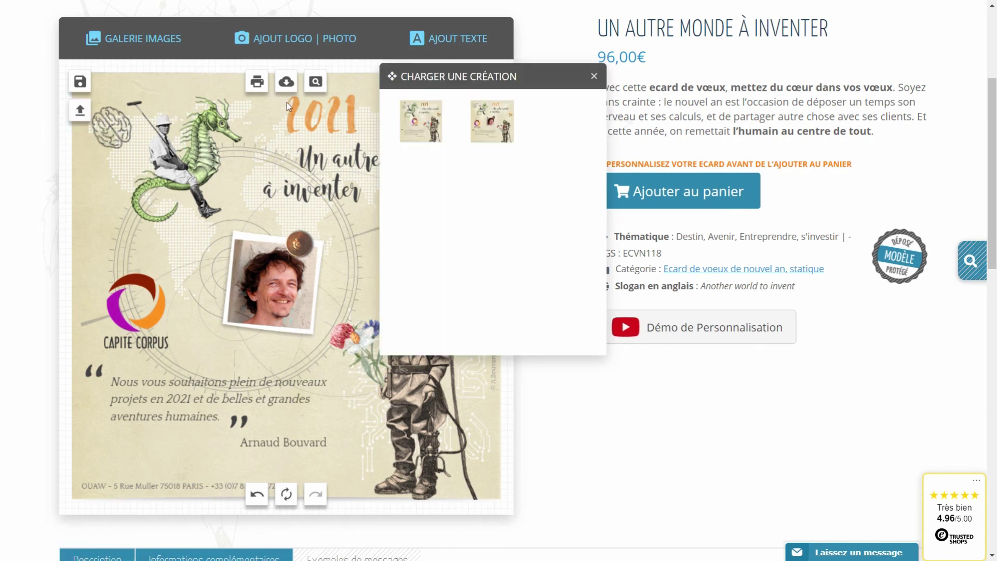
click(406, 130)
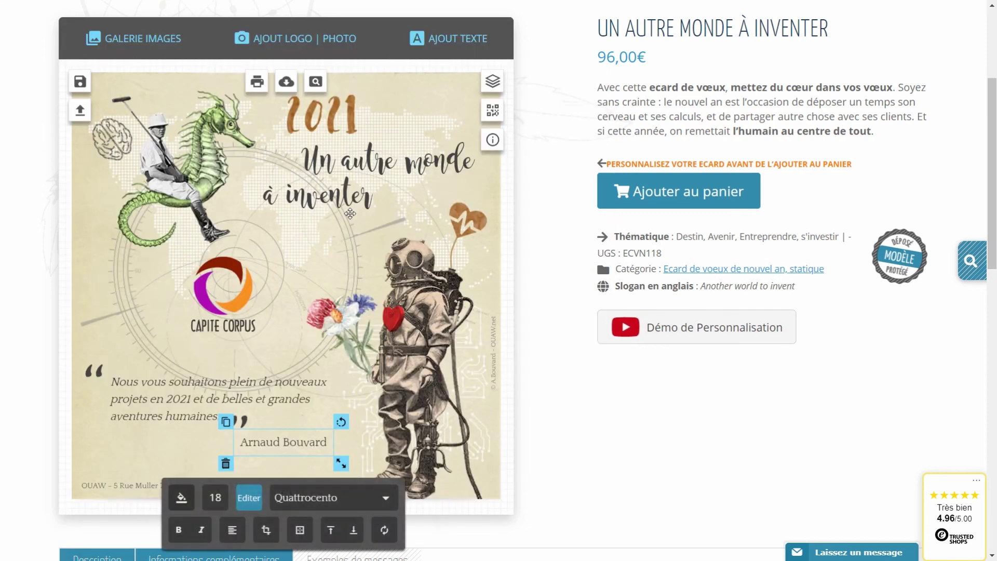
click(80, 110)
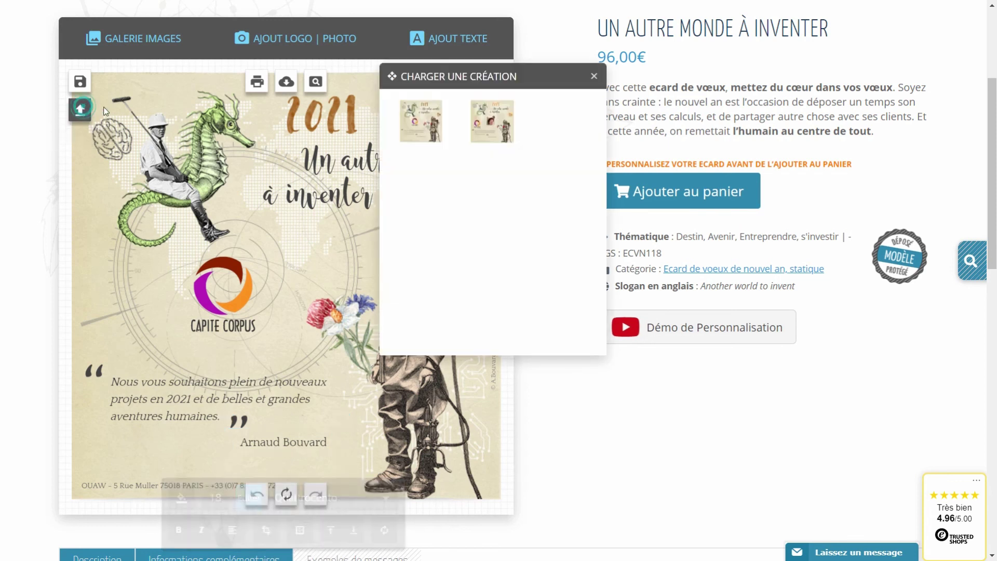
click(474, 118)
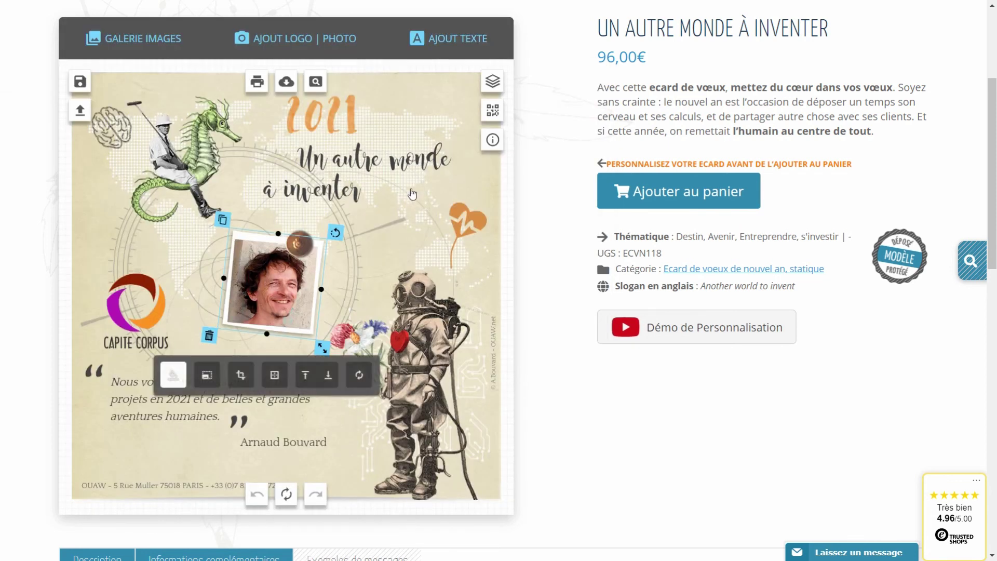
click(360, 261)
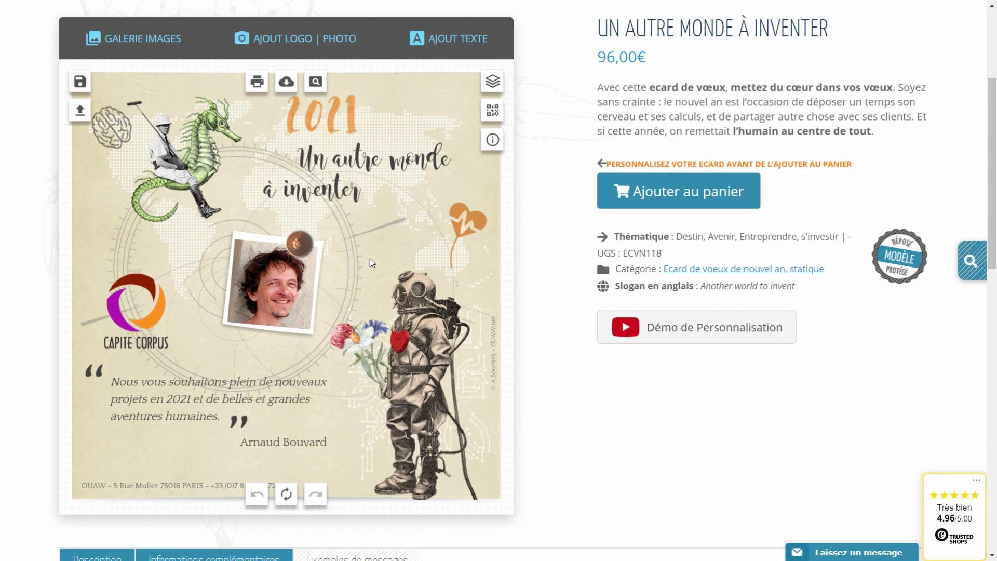